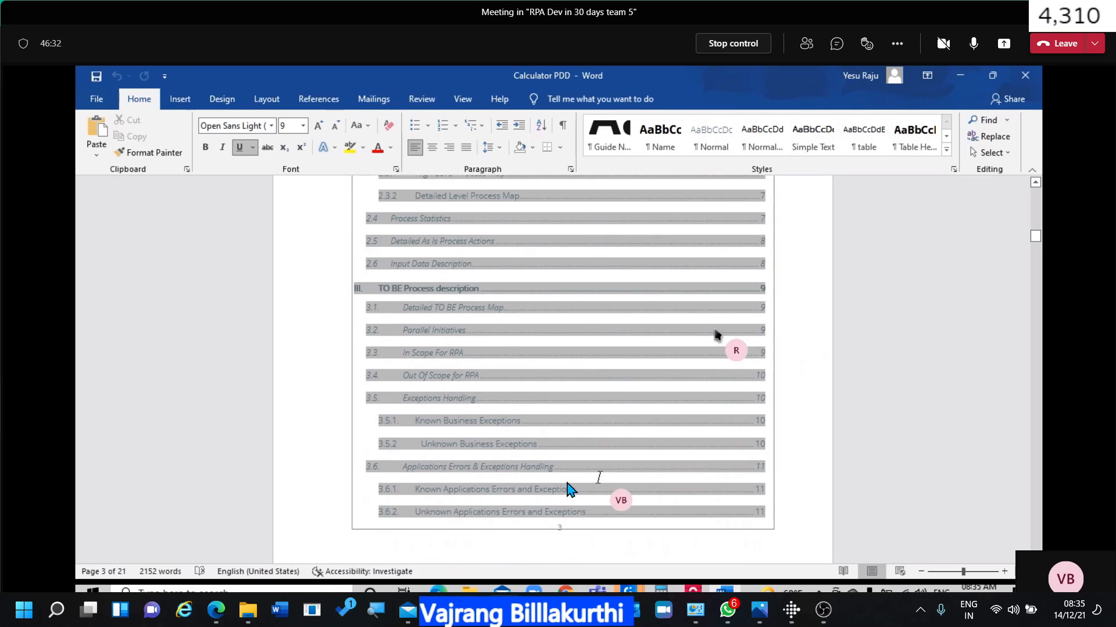
Scroll from the table of contents down to the 1.2 Objectives section on page 4.
{"action": "left_click", "coordinate": [430, 465]}
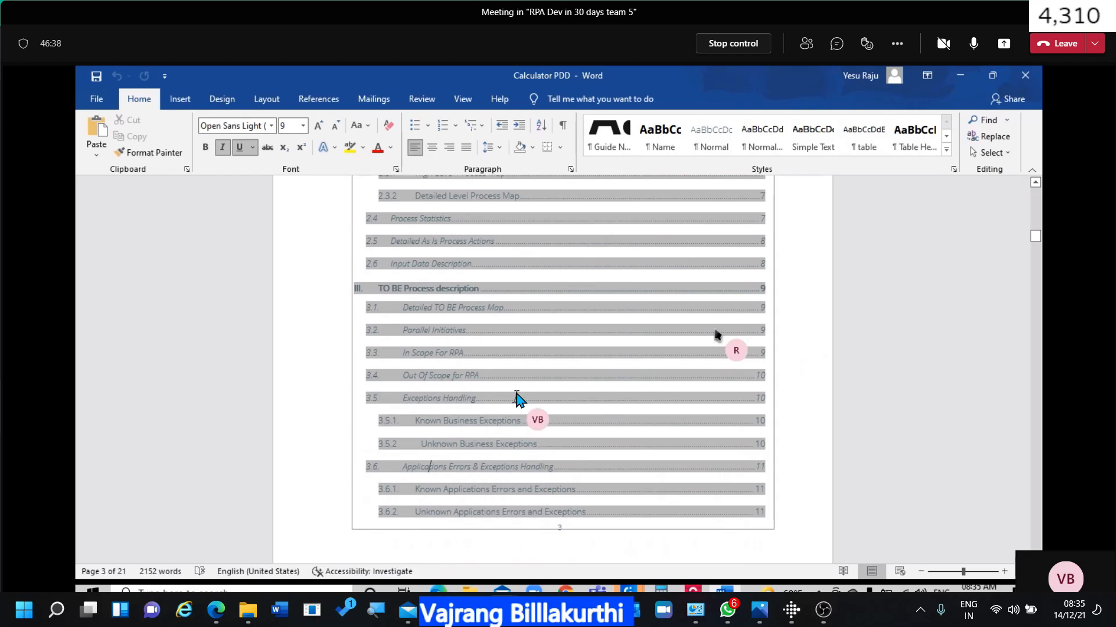
{"action": "left_click", "coordinate": [511, 423]}
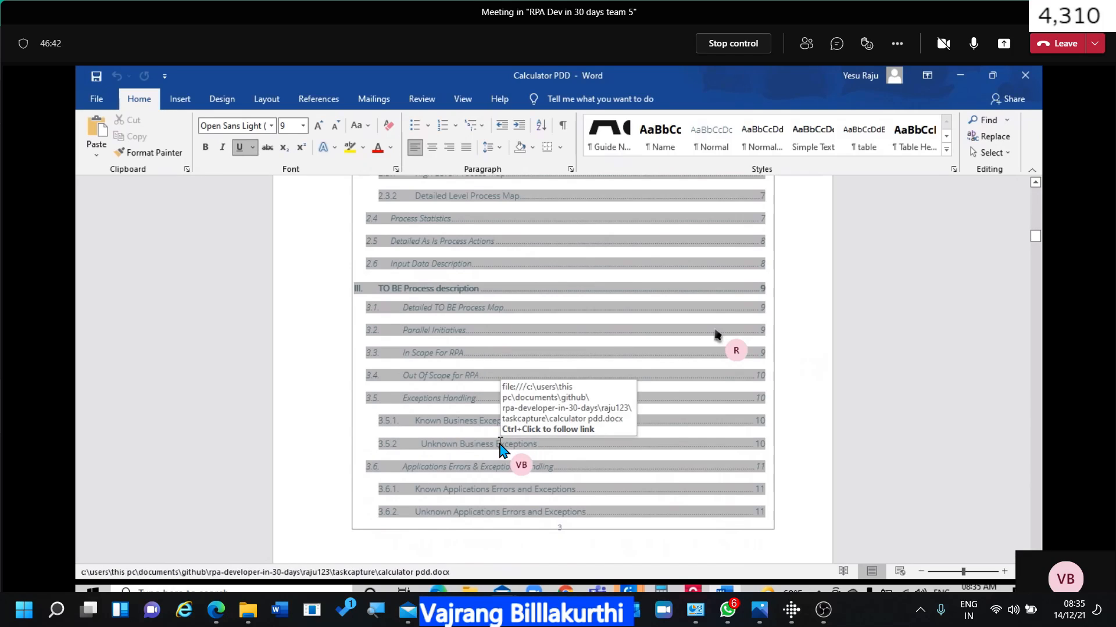
{"action": "scroll", "coordinate": [500, 447], "scroll_direction": "down", "scroll_amount": 4}
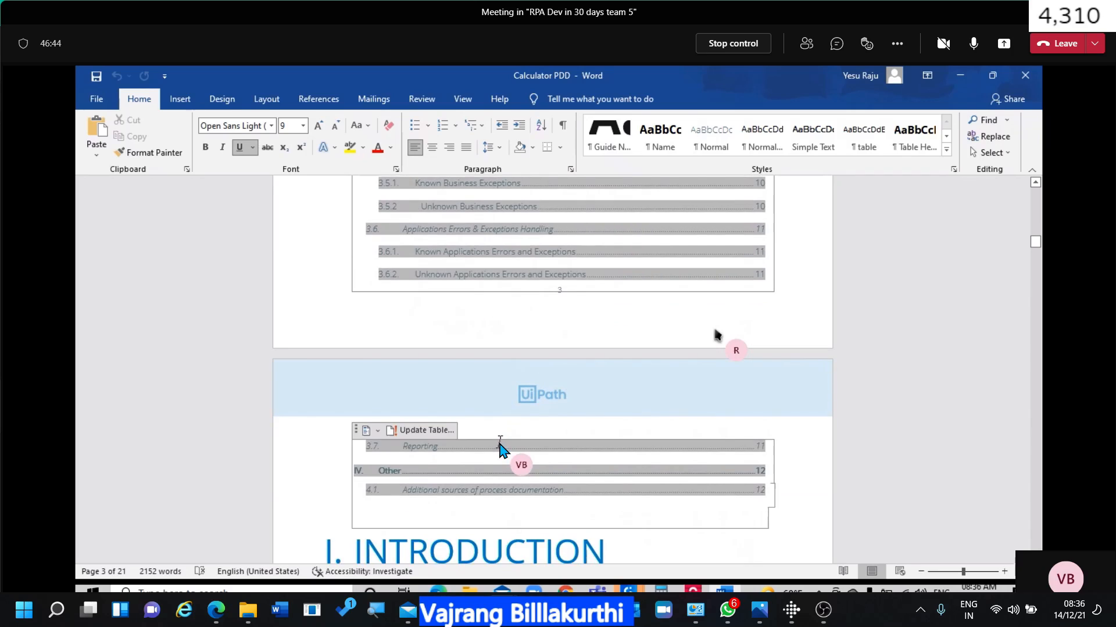
{"action": "scroll", "coordinate": [500, 447], "scroll_direction": "down", "scroll_amount": 4}
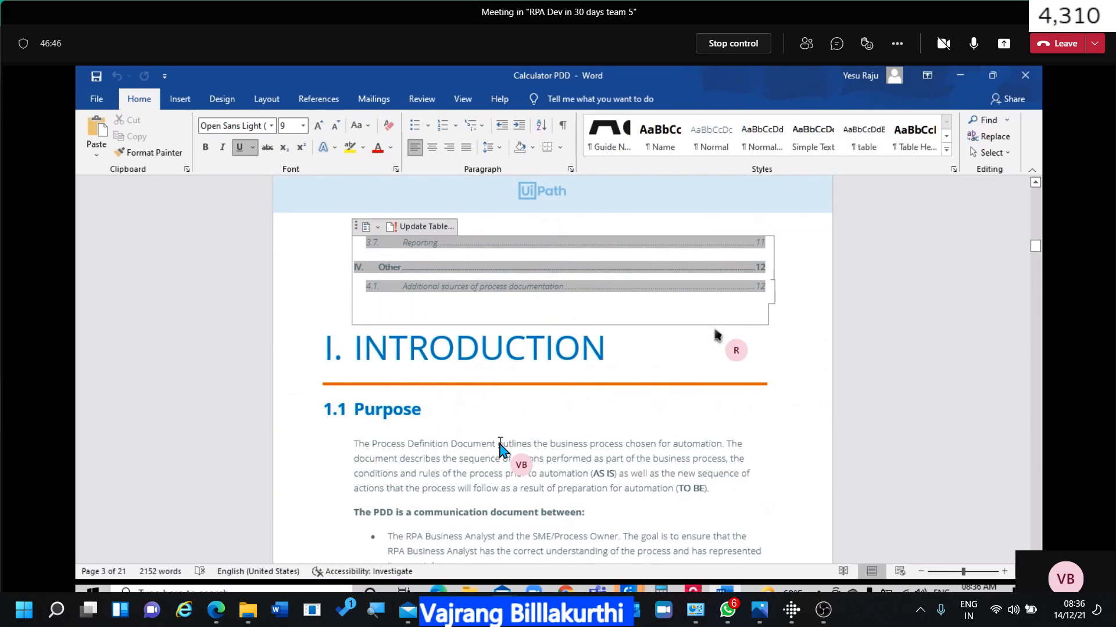
{"action": "scroll", "coordinate": [500, 447], "scroll_direction": "down", "scroll_amount": 4}
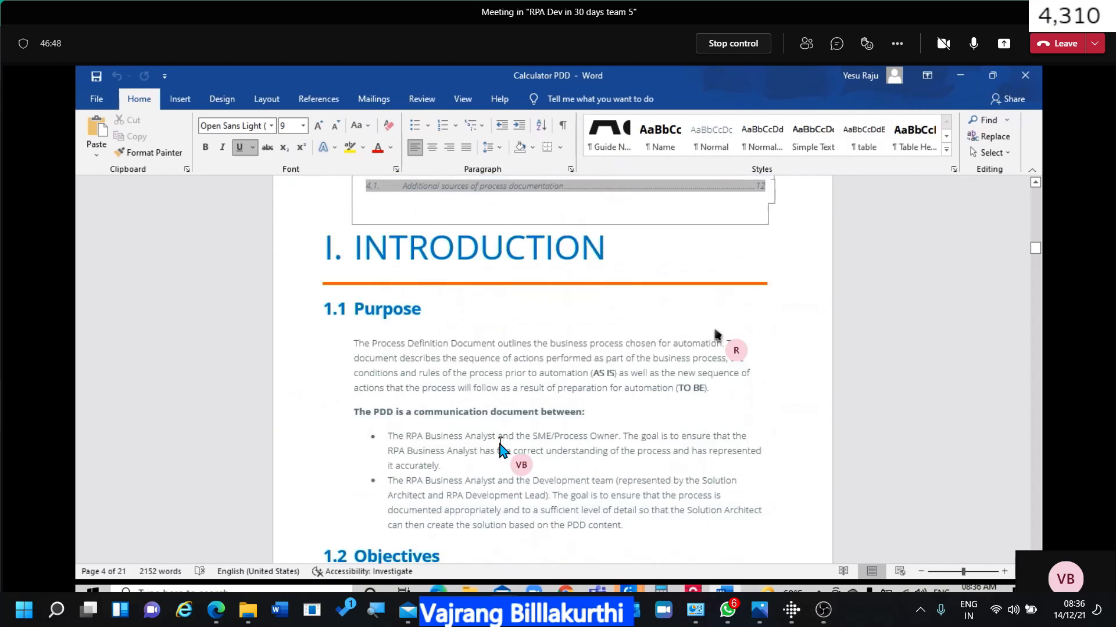
{"action": "scroll", "coordinate": [499, 447], "scroll_direction": "down", "scroll_amount": 2}
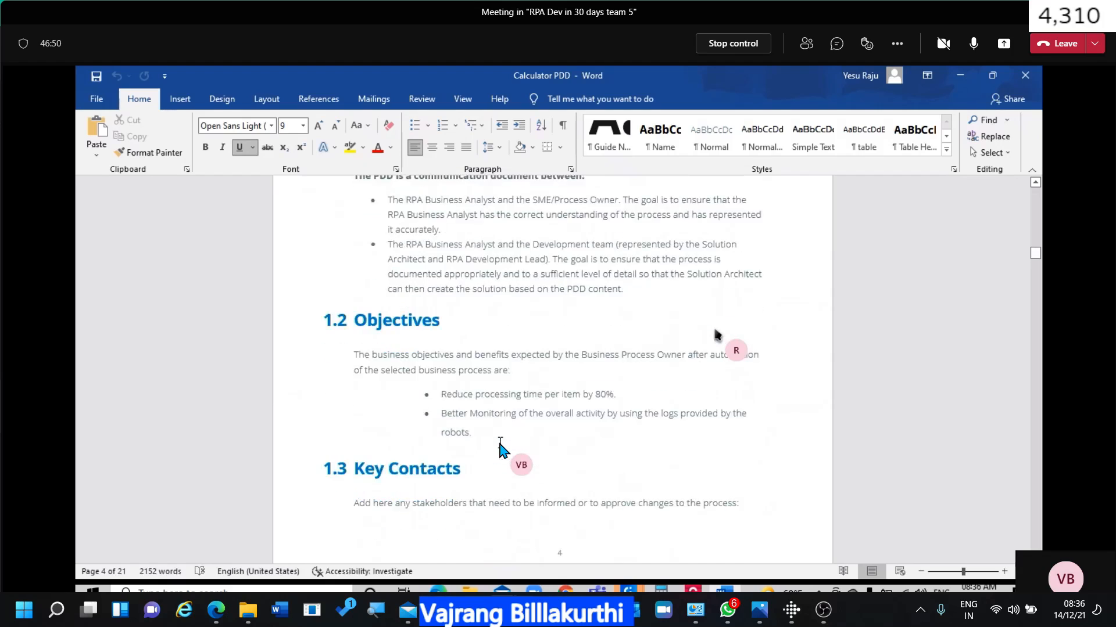
{"action": "scroll", "coordinate": [501, 450], "scroll_direction": "up", "scroll_amount": 1}
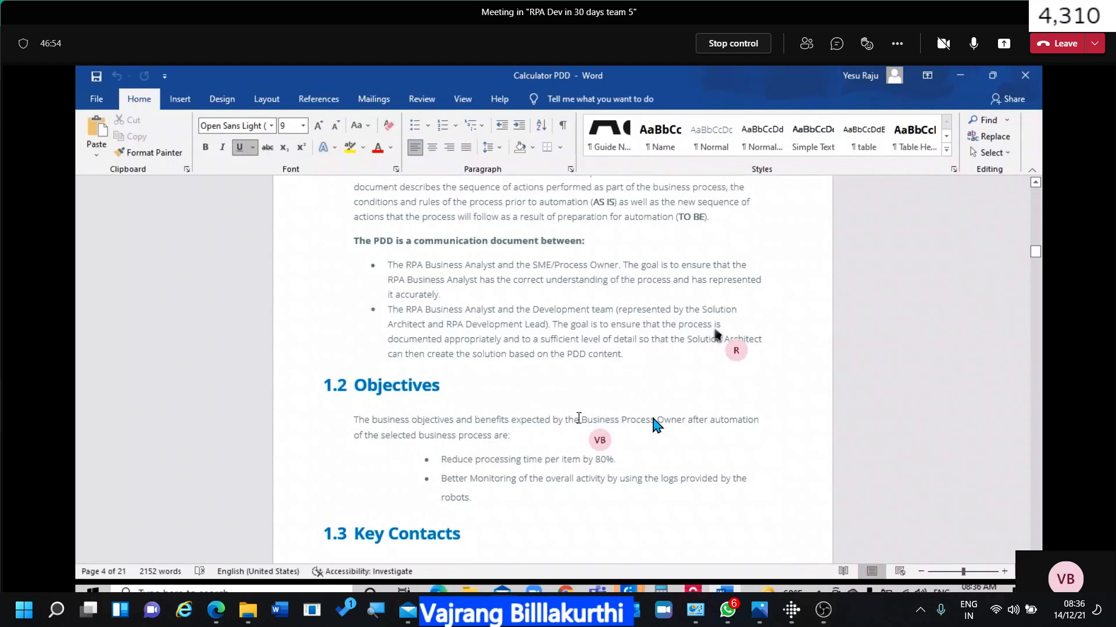
Insert the line 'Automate accounting process' above the business objectives paragraph under 1.2 Objectives.
{"action": "left_click", "coordinate": [358, 419]}
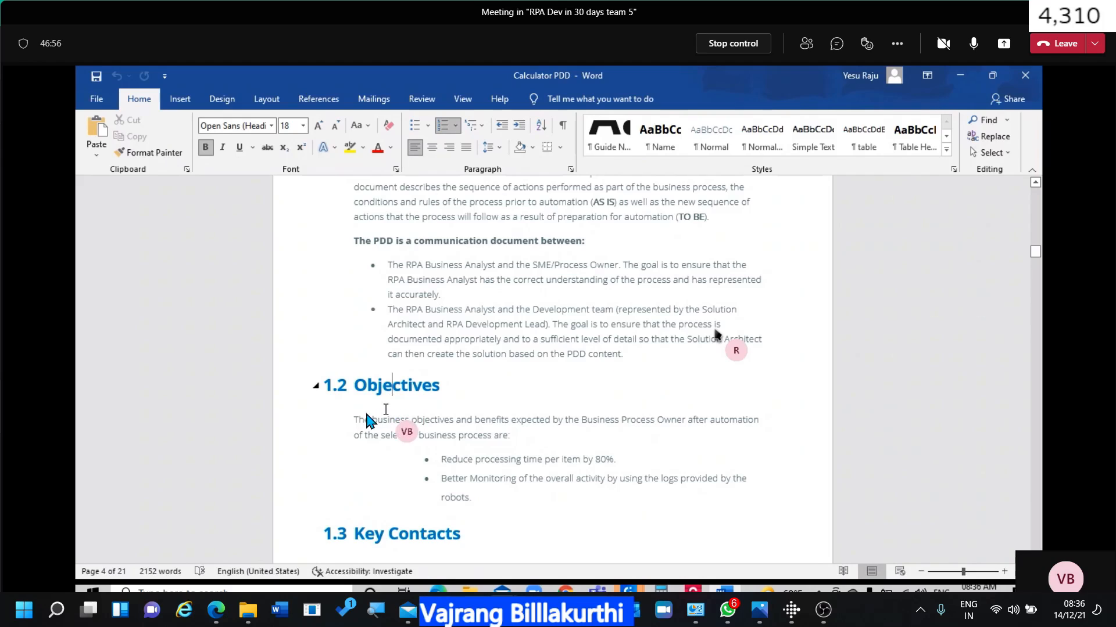
{"action": "key", "text": "Home"}
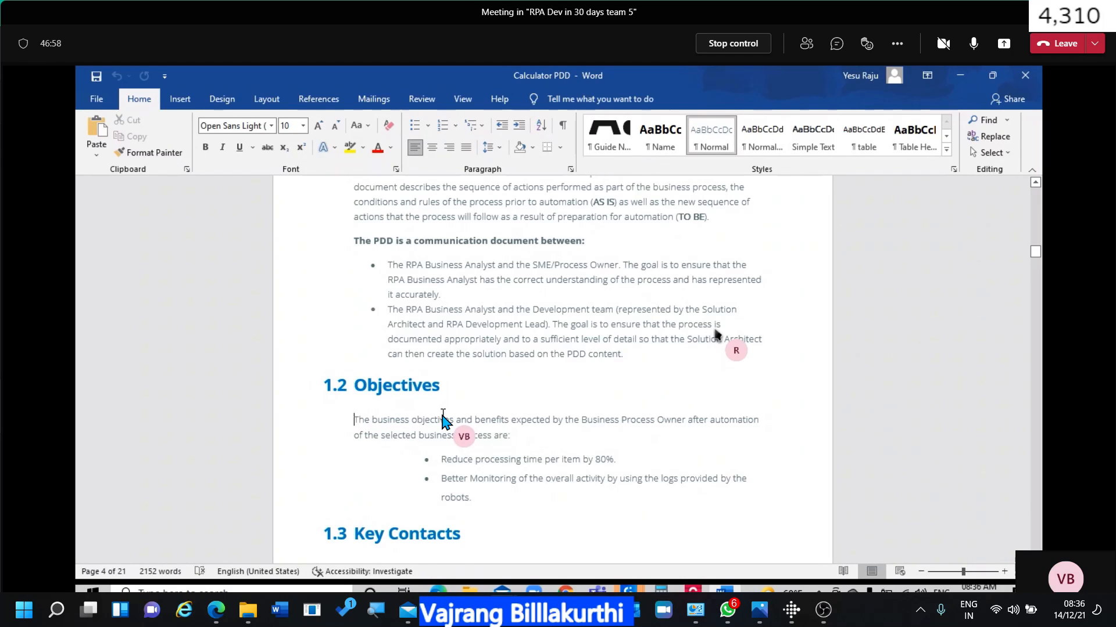
{"action": "key", "text": "Return"}
{"action": "key", "text": "Up"}
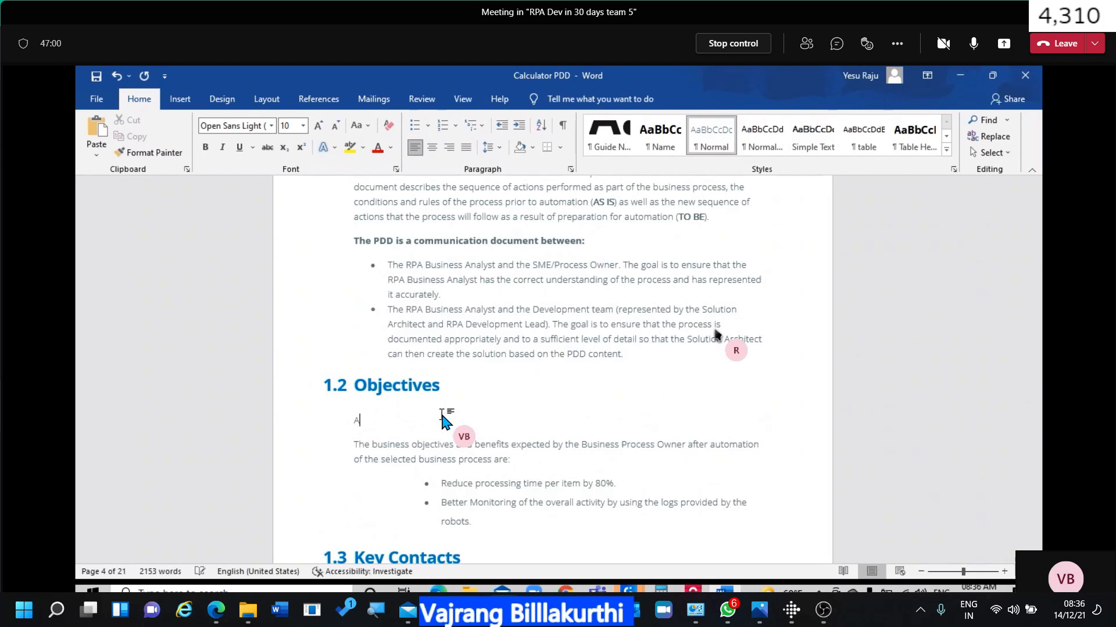
{"action": "type", "text": "Automate accounting process"}
{"action": "left_click", "coordinate": [515, 459]}
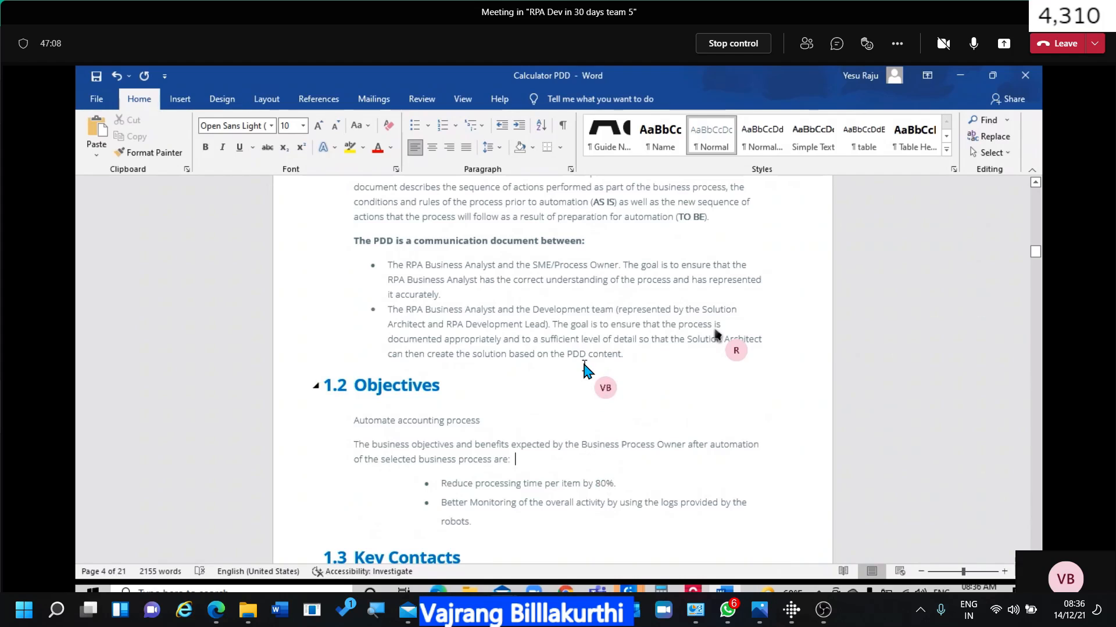
Scroll down to the Key Contacts table.
{"action": "scroll", "coordinate": [584, 369], "scroll_direction": "up", "scroll_amount": 3}
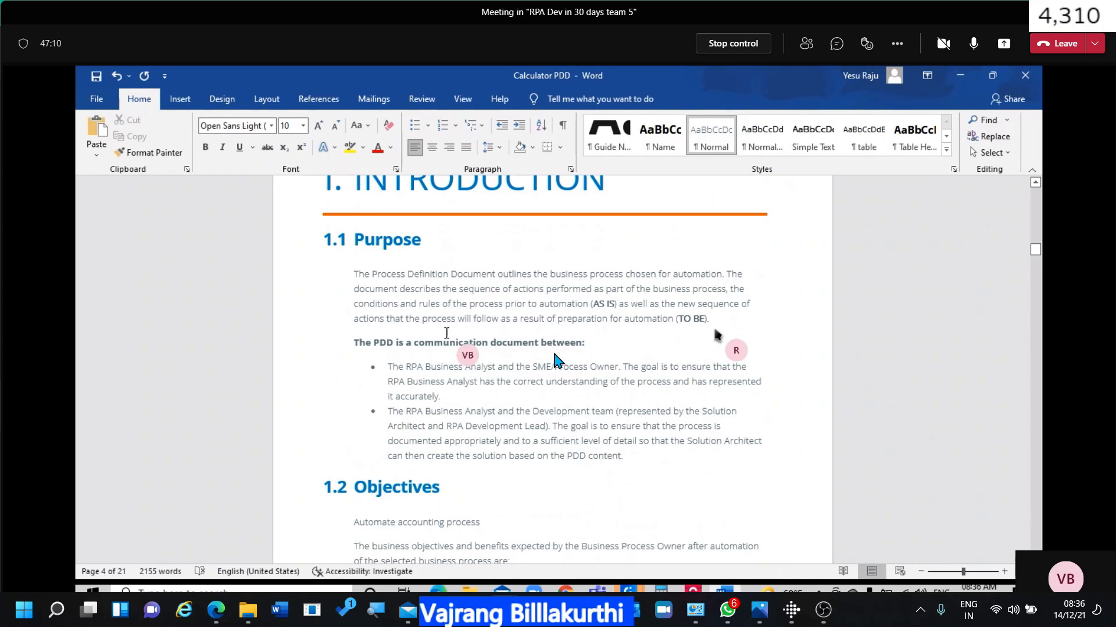
{"action": "scroll", "coordinate": [503, 329], "scroll_direction": "down", "scroll_amount": 3}
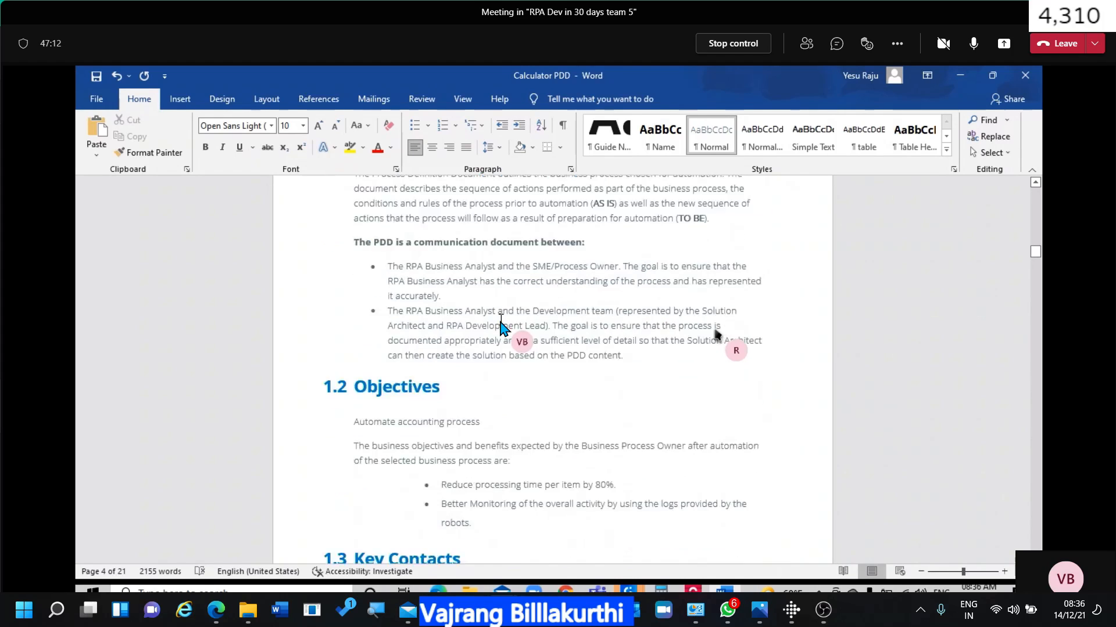
{"action": "scroll", "coordinate": [501, 328], "scroll_direction": "down", "scroll_amount": 5}
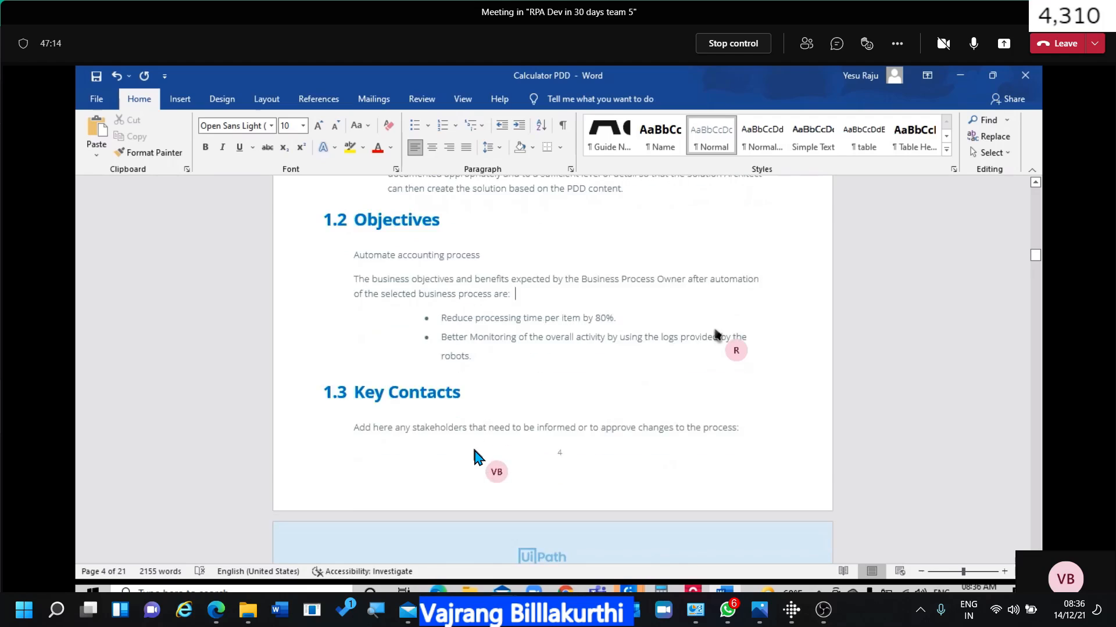
{"action": "scroll", "coordinate": [474, 456], "scroll_direction": "down", "scroll_amount": 7}
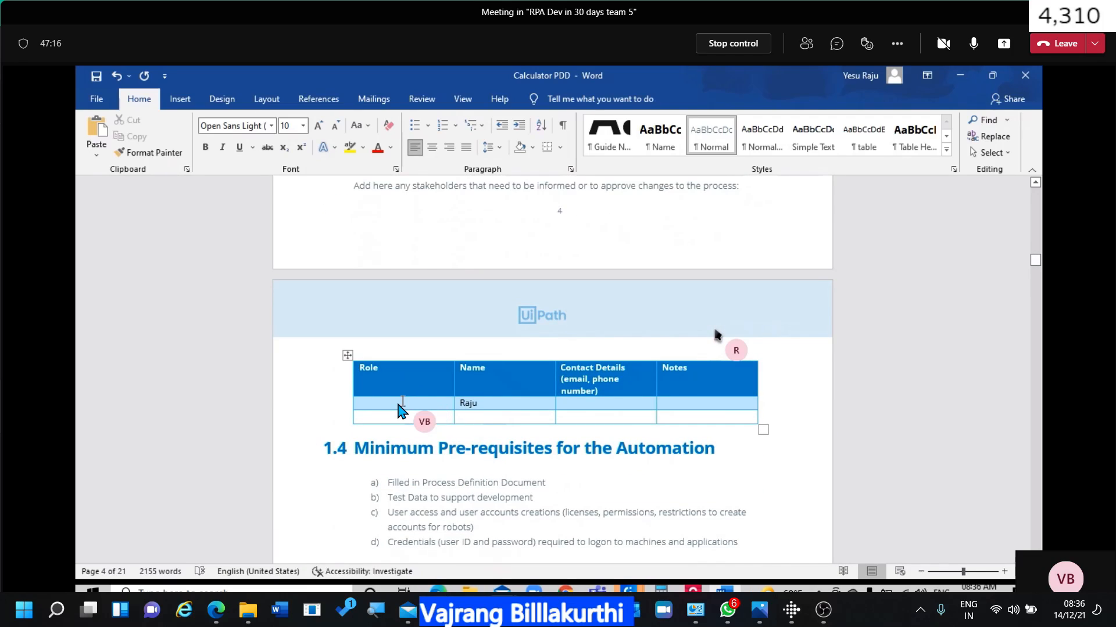
Enter SPOC and PM in the first two Role cells of the Key Contacts table.
{"action": "left_click", "coordinate": [399, 405]}
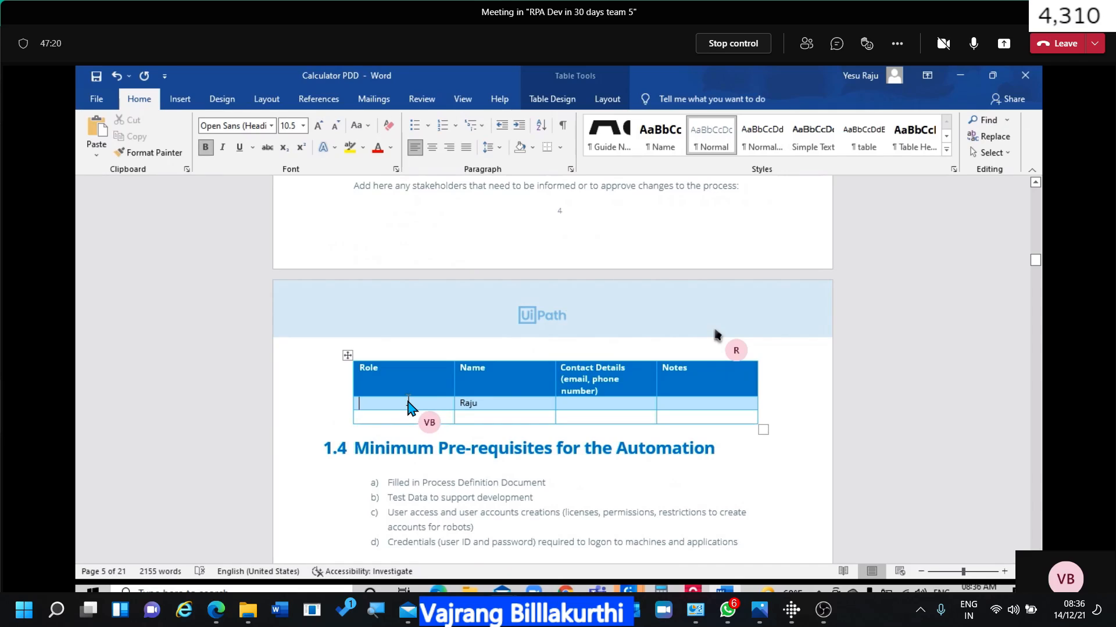
{"action": "type", "text": "SPOC"}
{"action": "left_click", "coordinate": [390, 417]}
{"action": "type", "text": "PM"}
Fill in the PM's name and phone number in the Name and Contact Details cells.
{"action": "key", "text": "Tab"}
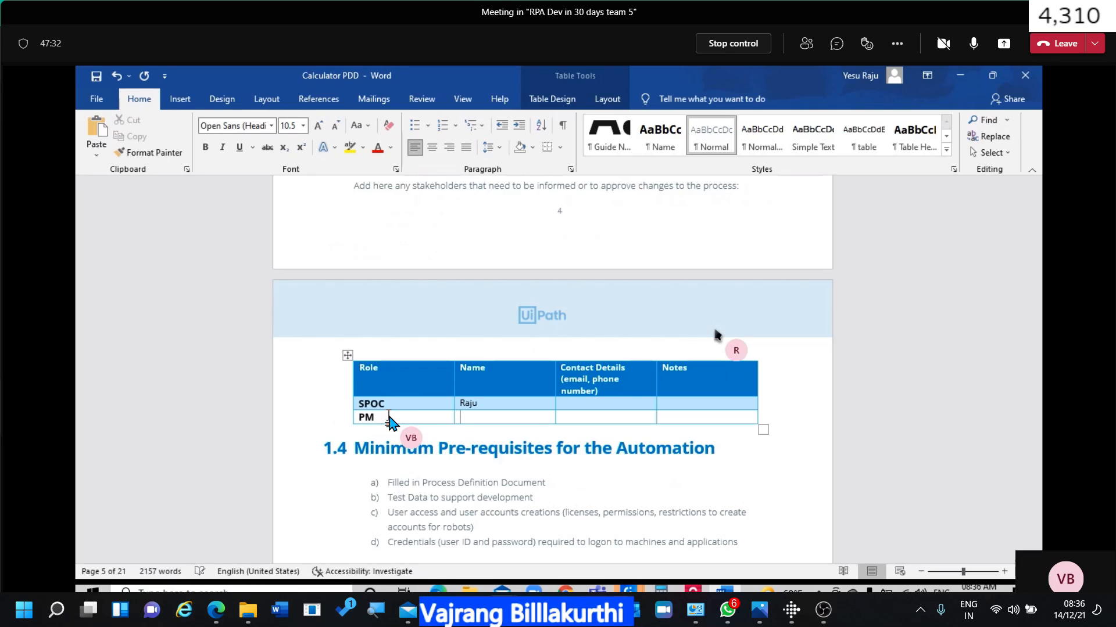
{"action": "type", "text": "Vajrang"}
{"action": "key", "text": "Tab"}
{"action": "key", "text": "Tab"}
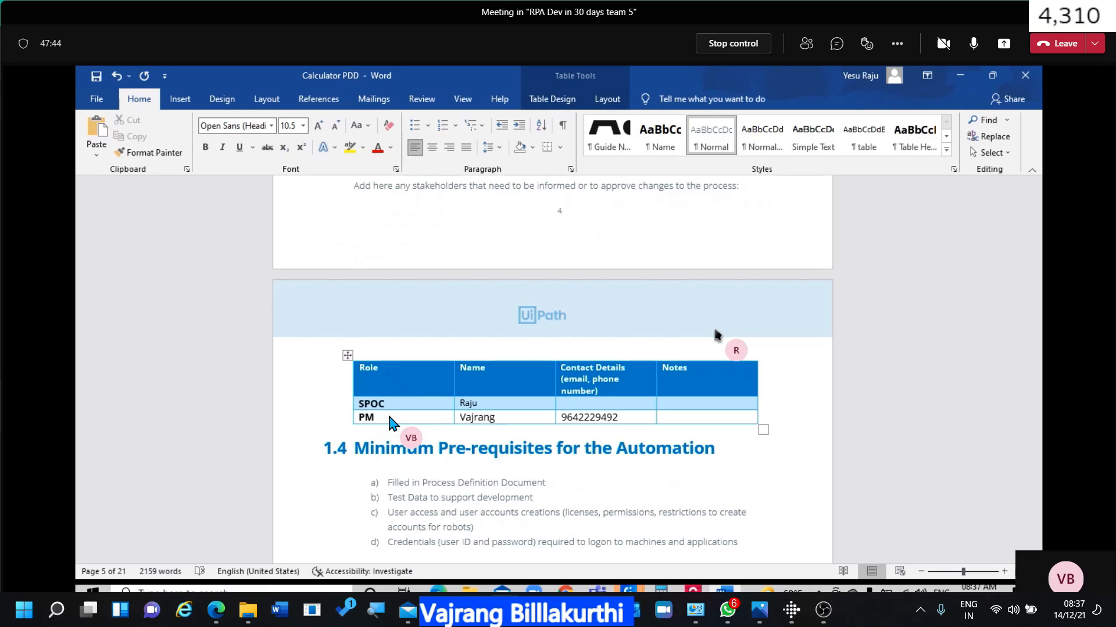
{"action": "scroll", "coordinate": [393, 423], "scroll_direction": "down", "scroll_amount": 2}
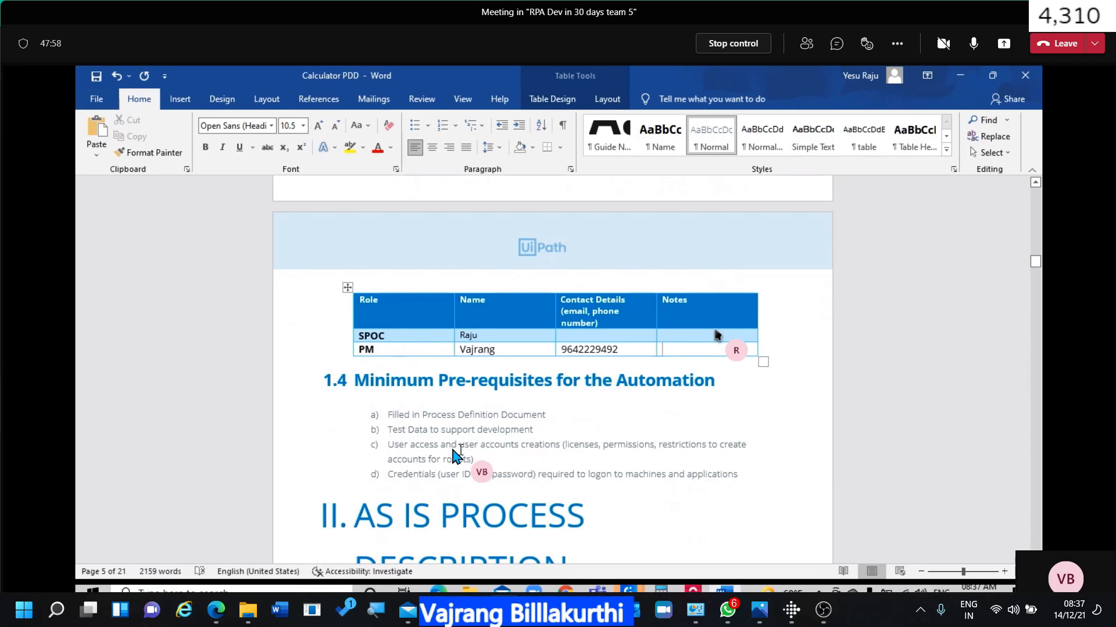
Add prerequisite e): a shared folder named 'Rbot' whose path must be accessible to the robot user.
{"action": "left_click_drag", "start_coordinate": [427, 453], "coordinate": [706, 462]}
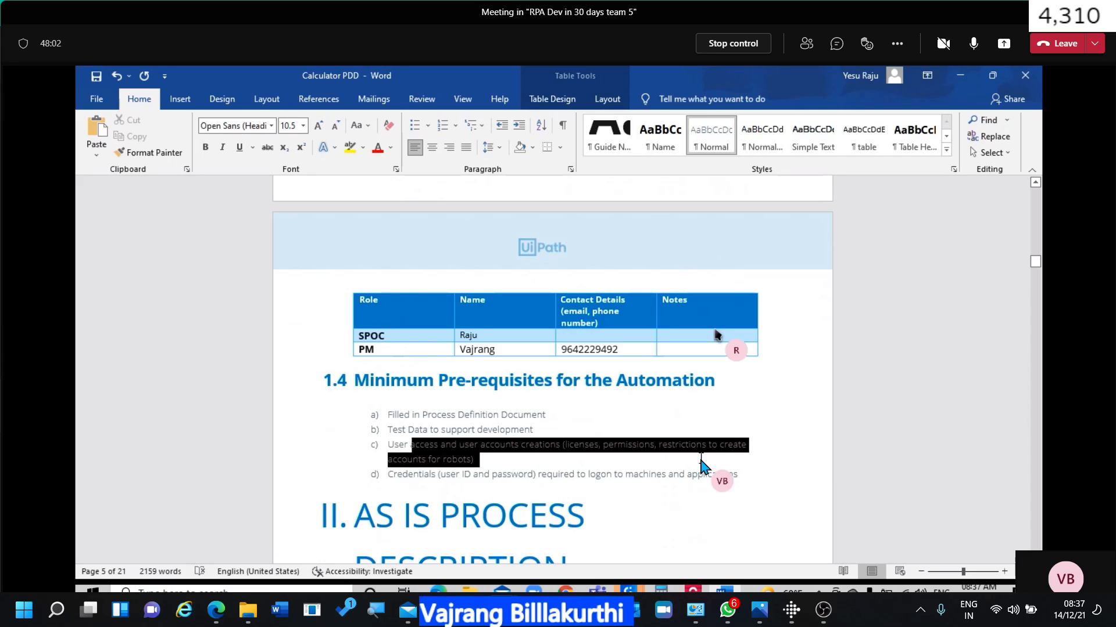
{"action": "left_click_drag", "start_coordinate": [428, 475], "coordinate": [643, 476]}
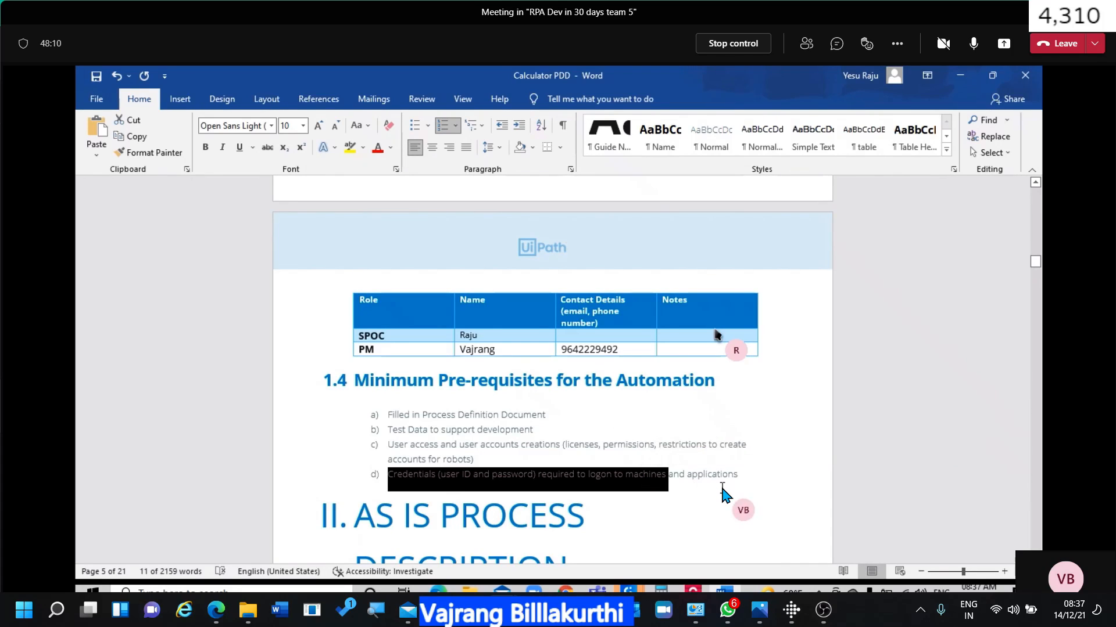
{"action": "left_click", "coordinate": [743, 474]}
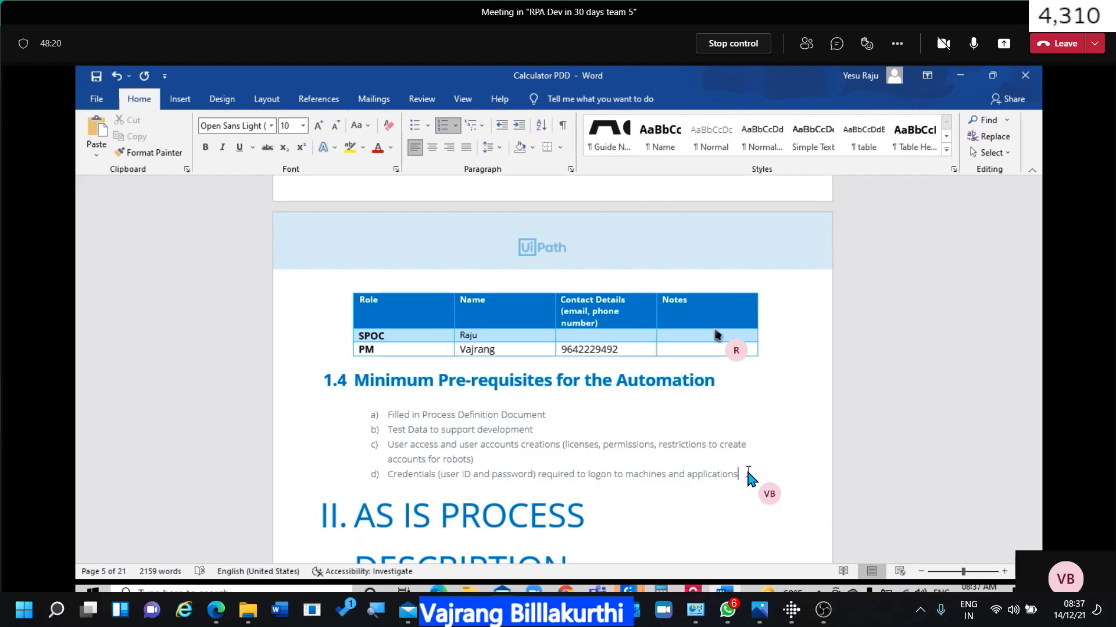
{"action": "key", "text": "Return"}
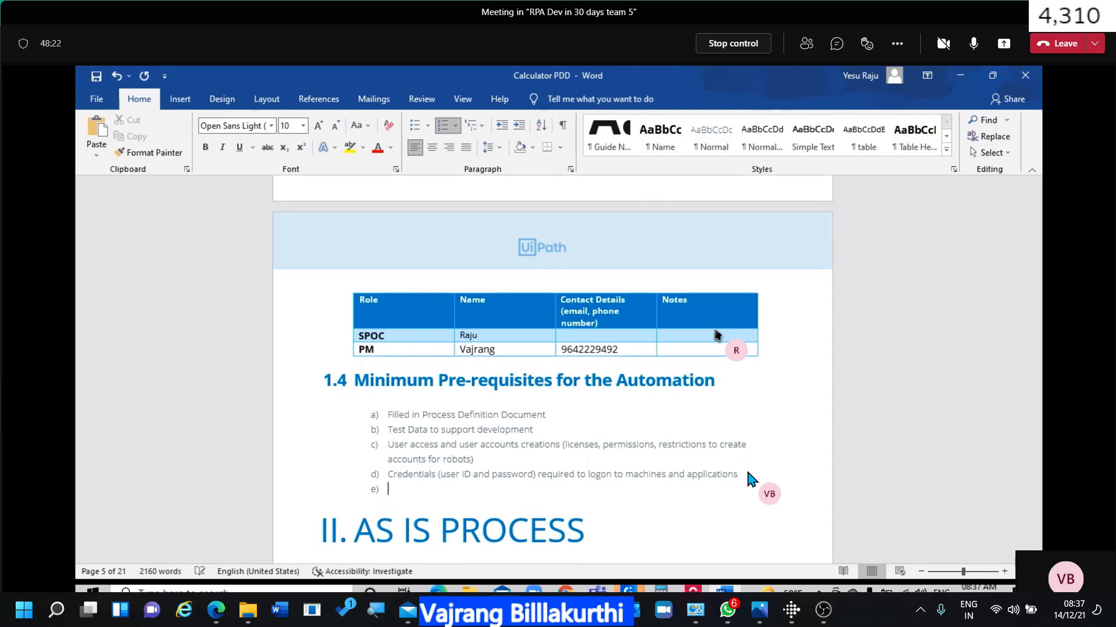
{"action": "type", "text": "A should fo"}
{"action": "key", "text": "BackSpace"}
{"action": "type", "text": "aref"}
{"action": "key", "text": "BackSpace"}
{"action": "key", "text": "BackSpace"}
{"action": "key", "text": "BackSpace"}
{"action": "key", "text": "BackSpace"}
{"action": "key", "text": "BackSpace"}
{"action": "key", "text": "BackSpace"}
{"action": "type", "text": "d folder should be c"}
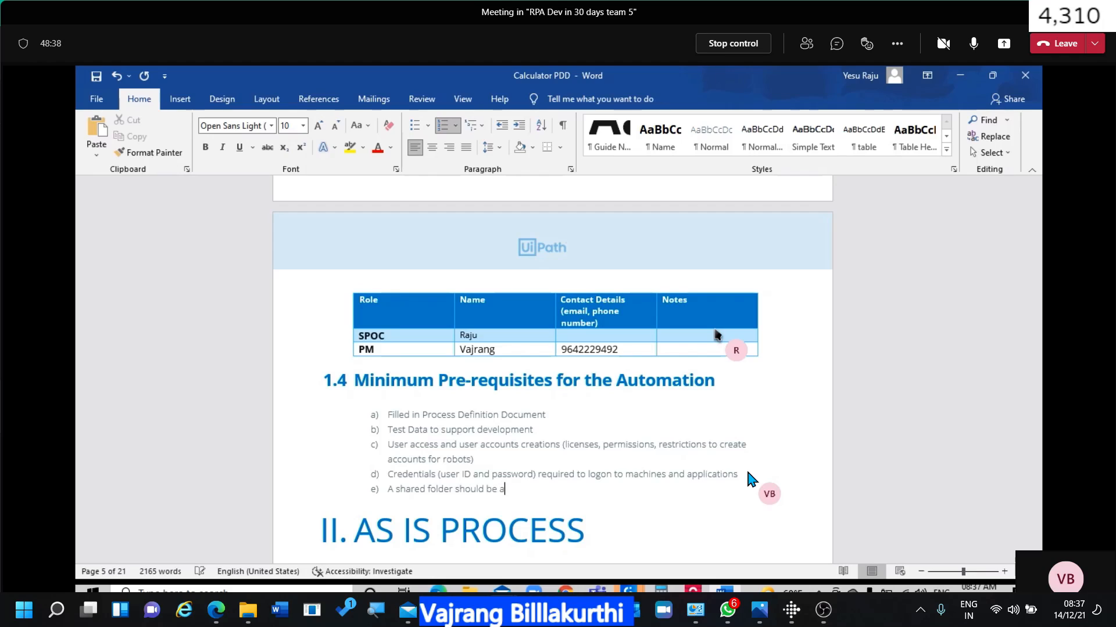
{"action": "type", "text": "reated with name"}
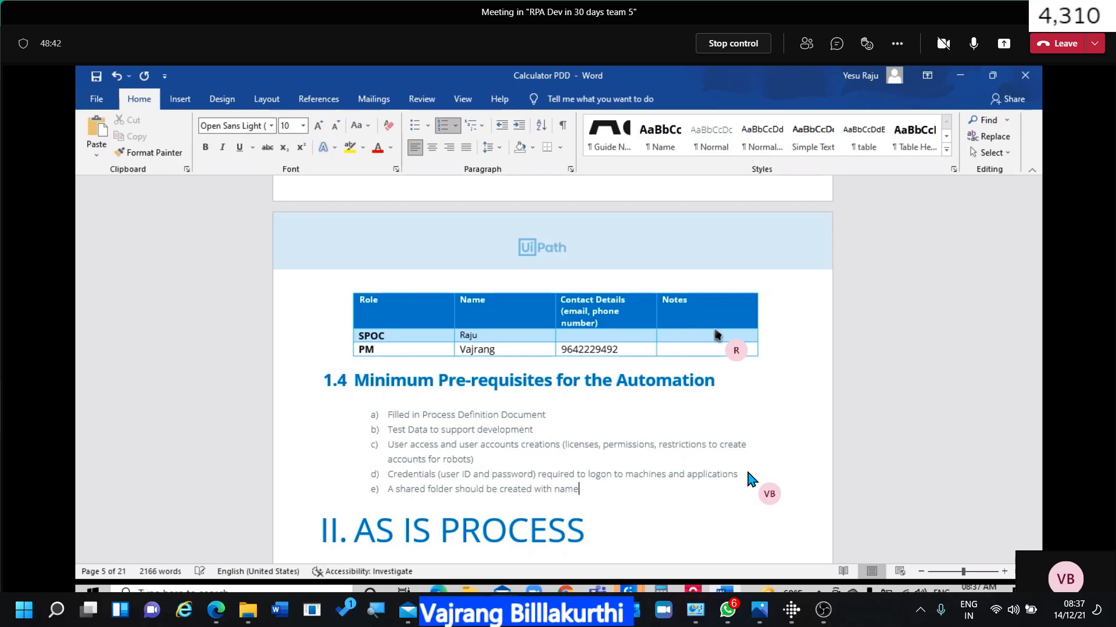
{"action": "type", "text": " \"Ro"}
{"action": "type", "text": "ot\" and"}
{"action": "type", "text": " pa"}
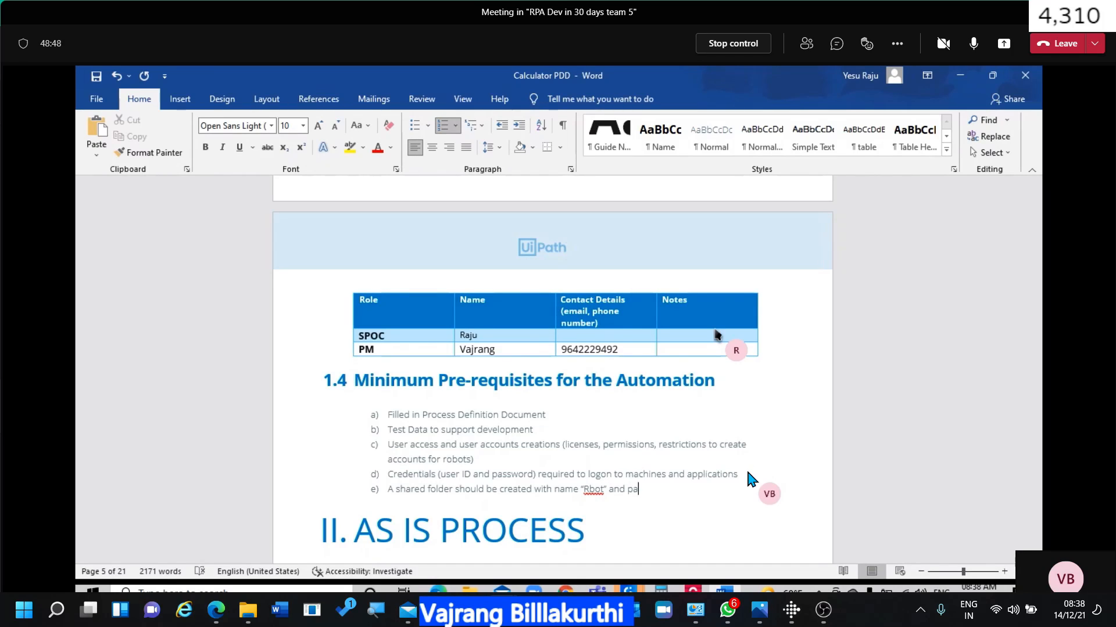
{"action": "type", "text": "th bust beaccessissible to robot user"}
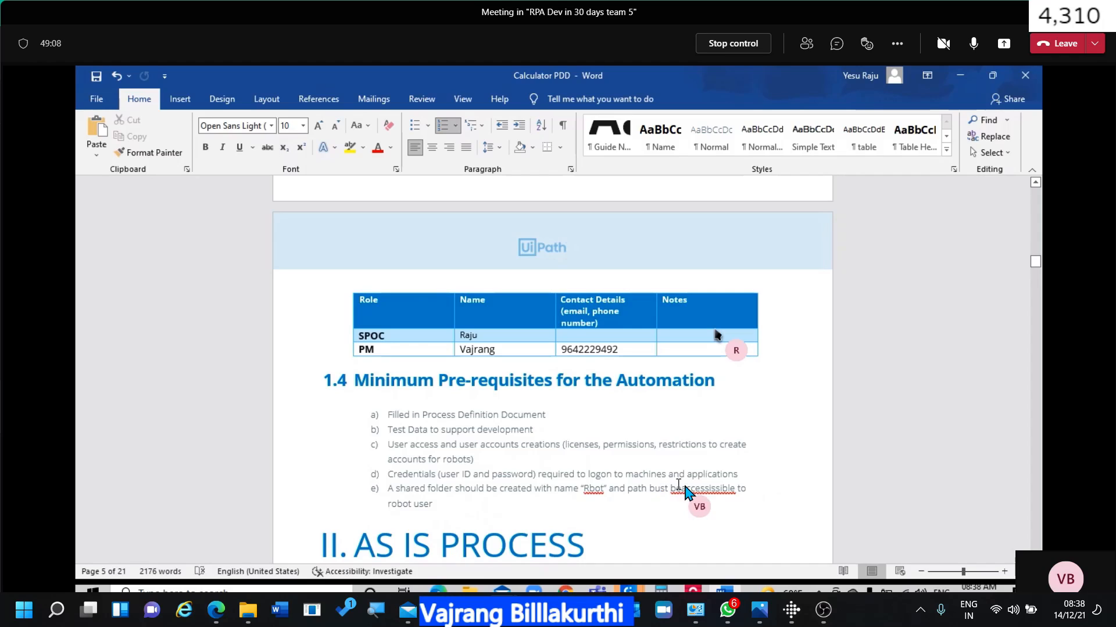
{"action": "key", "text": "BackSpace"}
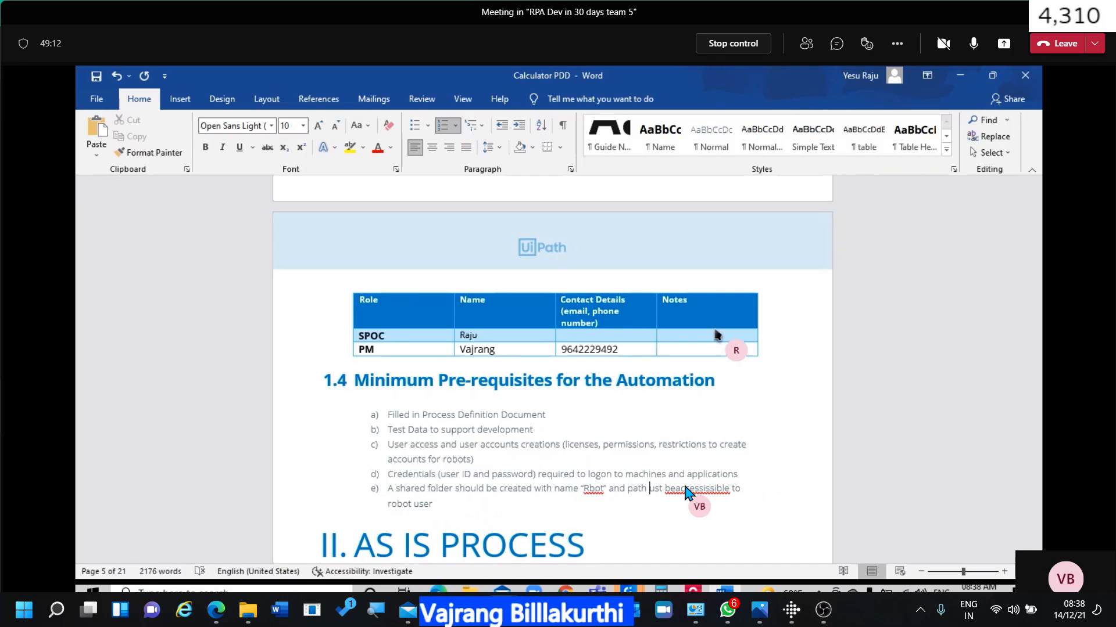
{"action": "type", "text": "m"}
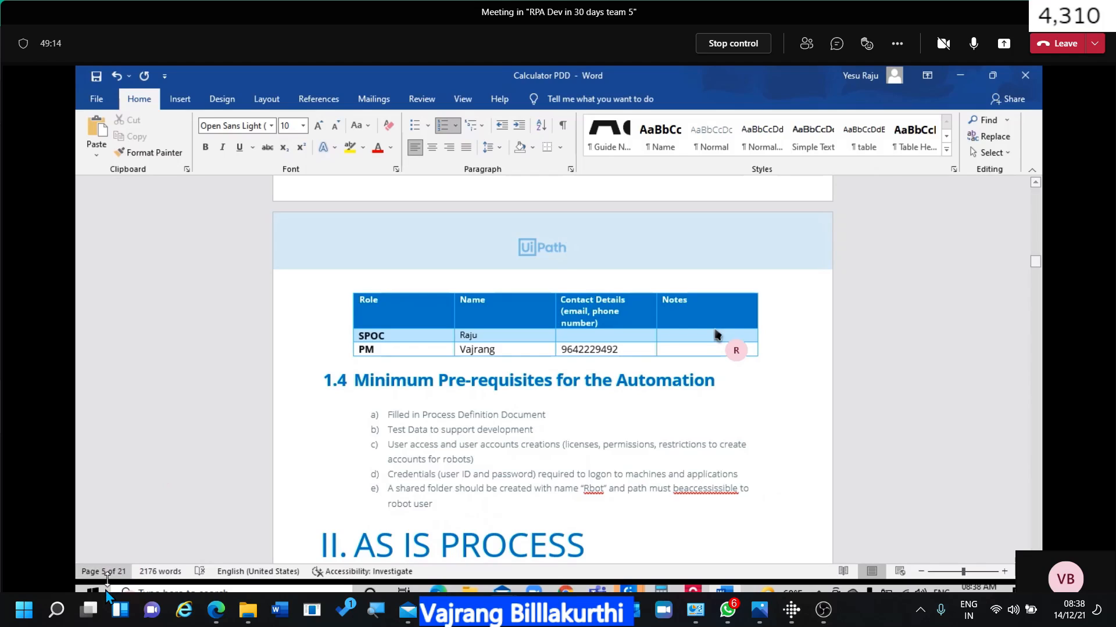
Search 'users' in Windows and go to the Accounts Your info page in Settings.
{"action": "left_click", "coordinate": [106, 594]}
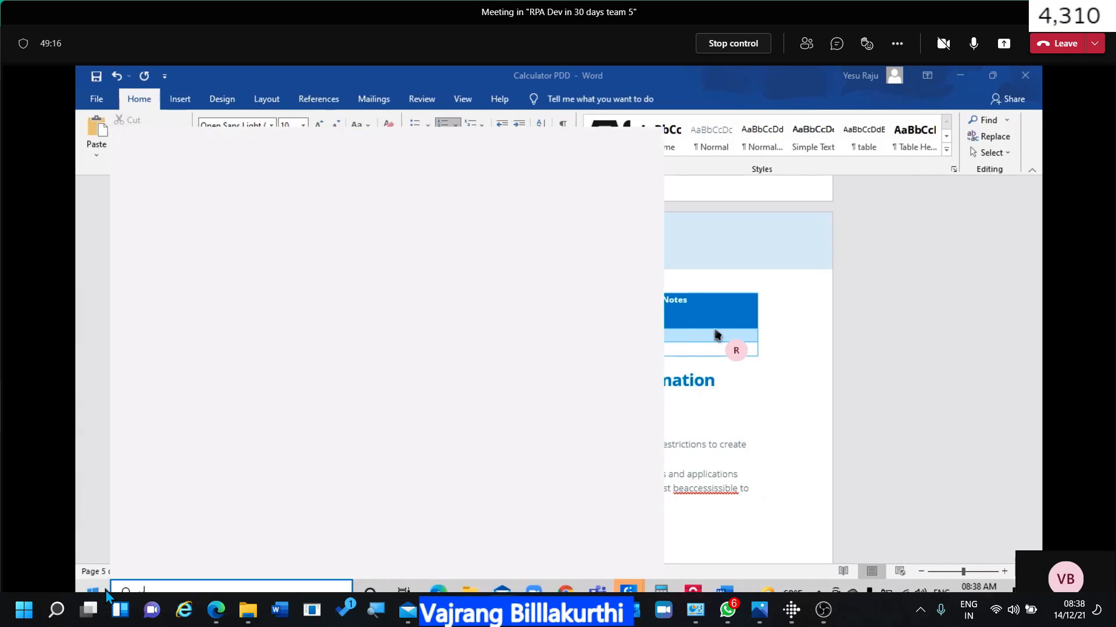
{"action": "type", "text": "users"}
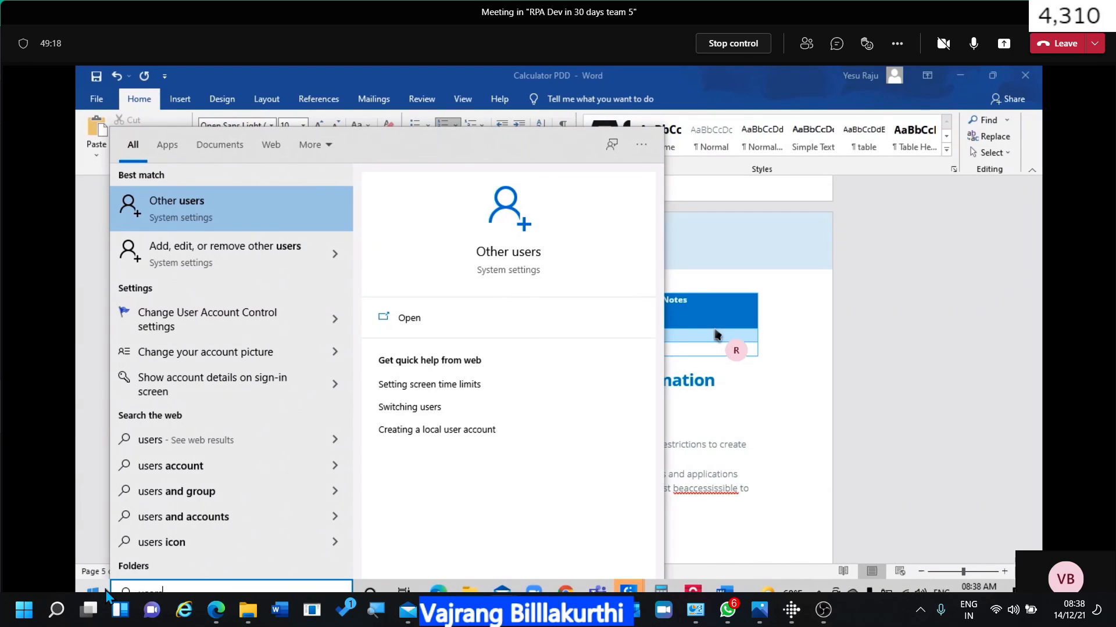
{"action": "key", "text": "Return"}
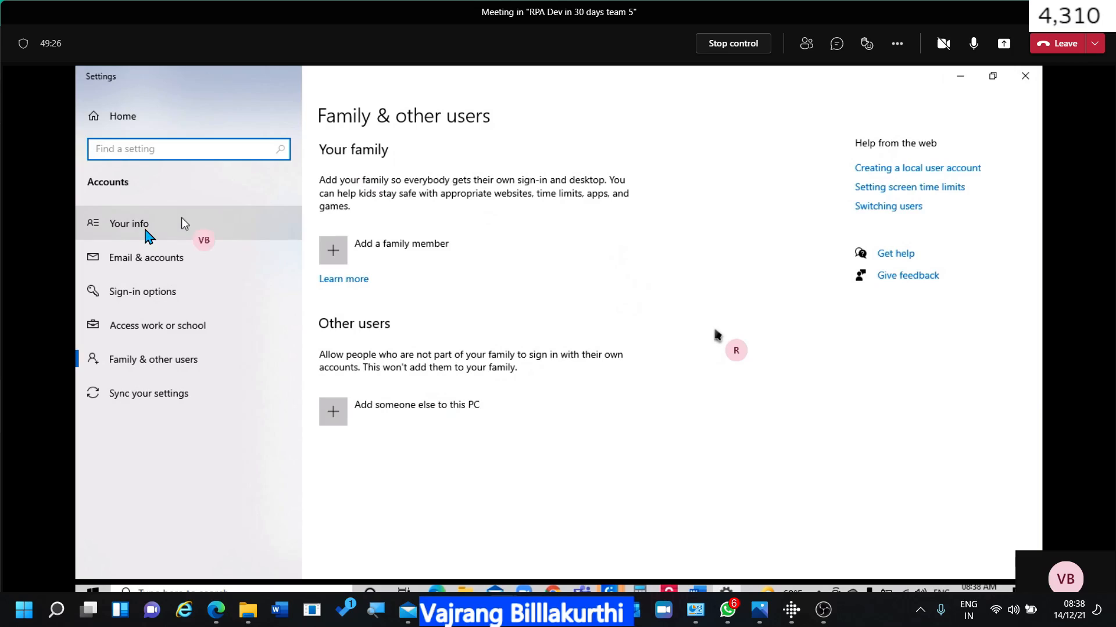
{"action": "left_click", "coordinate": [145, 260]}
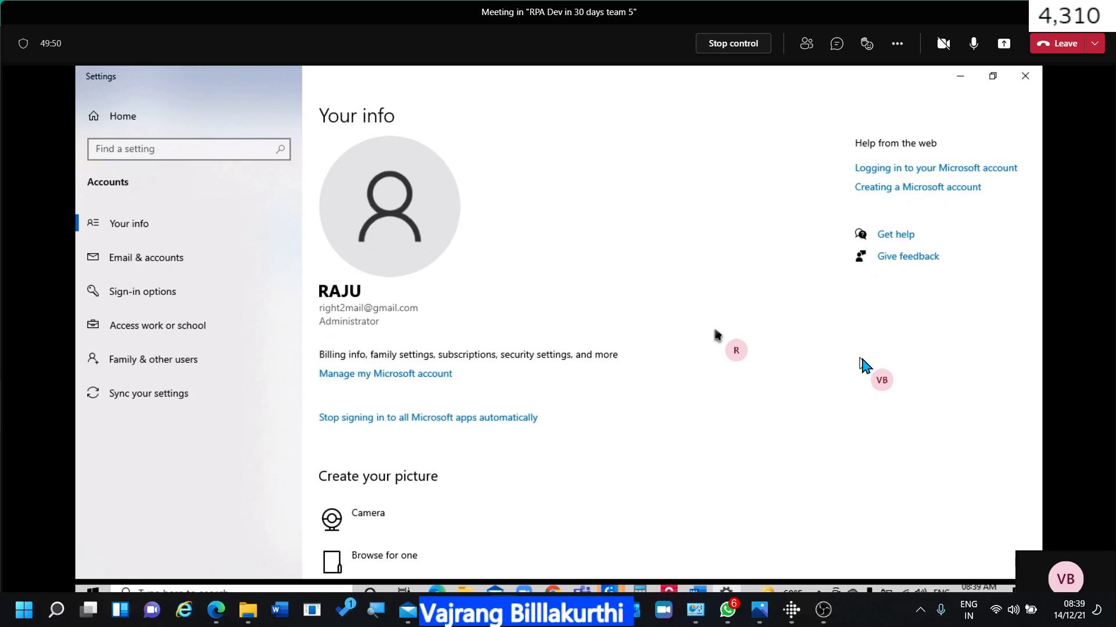
Return to the Teams meeting showing the remote screen.
{"action": "mouse_move", "coordinate": [498, 610]}
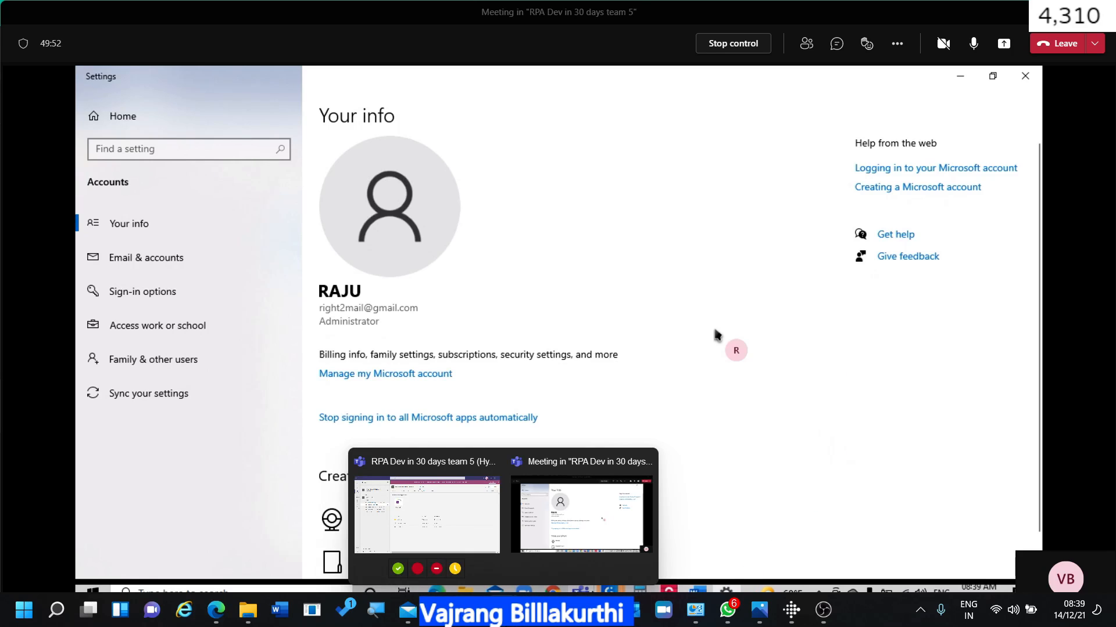
{"action": "left_click", "coordinate": [451, 532]}
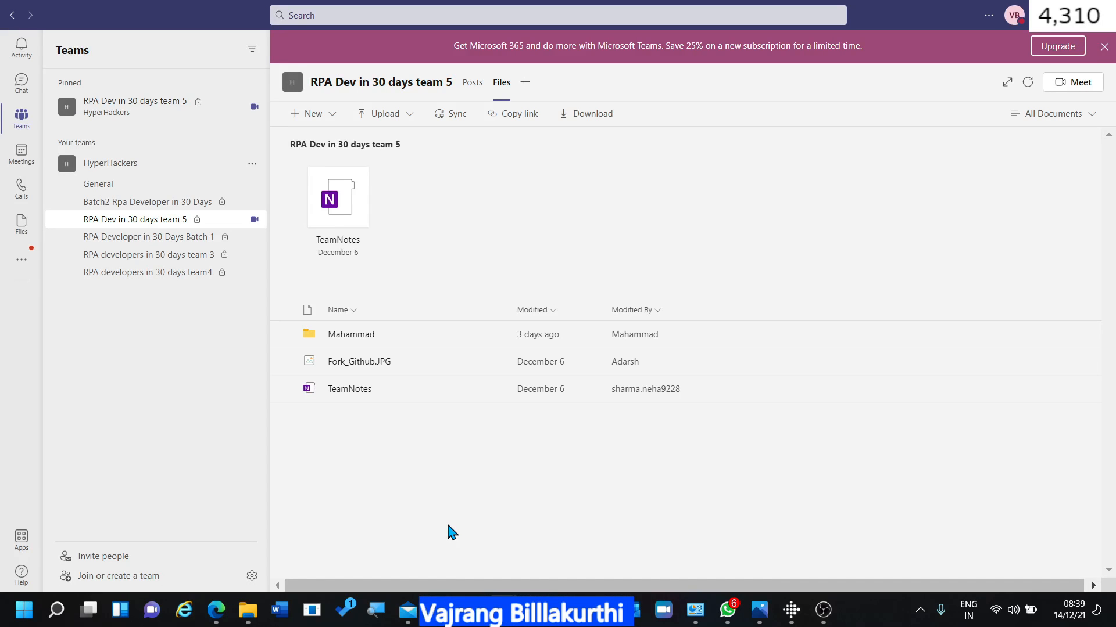
{"action": "mouse_move", "coordinate": [503, 610]}
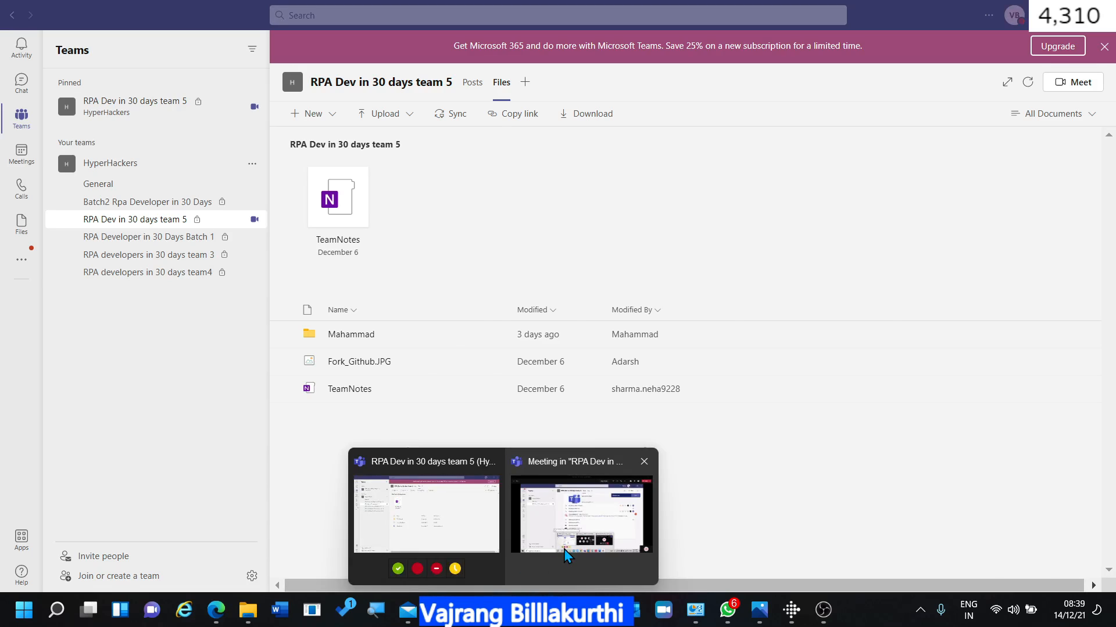
{"action": "left_click", "coordinate": [572, 549]}
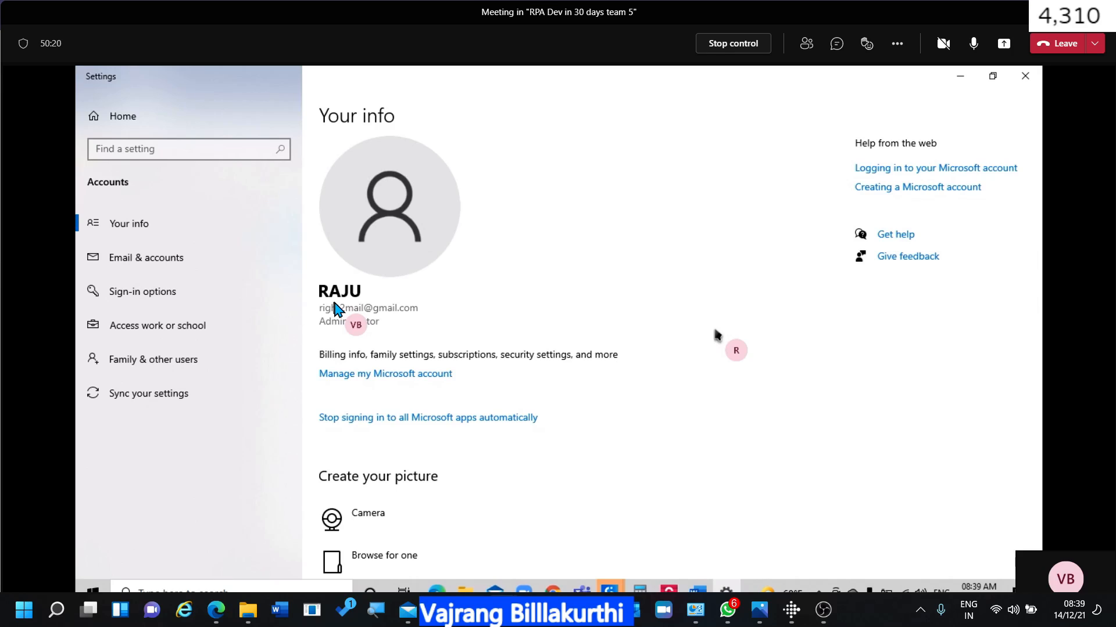
Minimize Settings and correct the folder name 'Rbot' to 'Robot' in prerequisite e).
{"action": "left_click", "coordinate": [957, 77]}
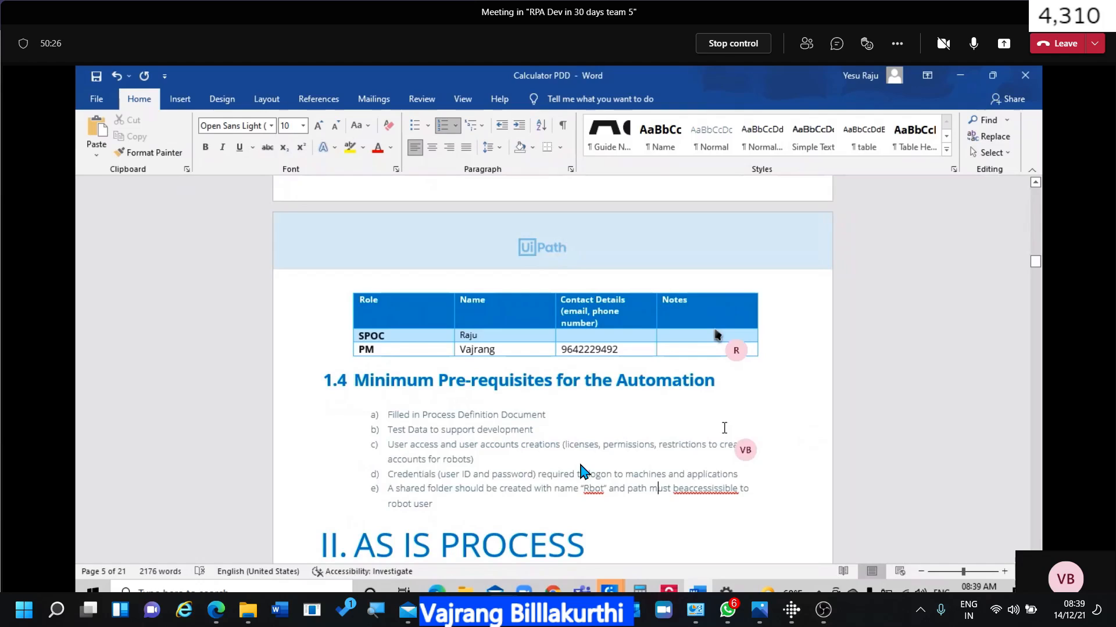
{"action": "left_click", "coordinate": [586, 491]}
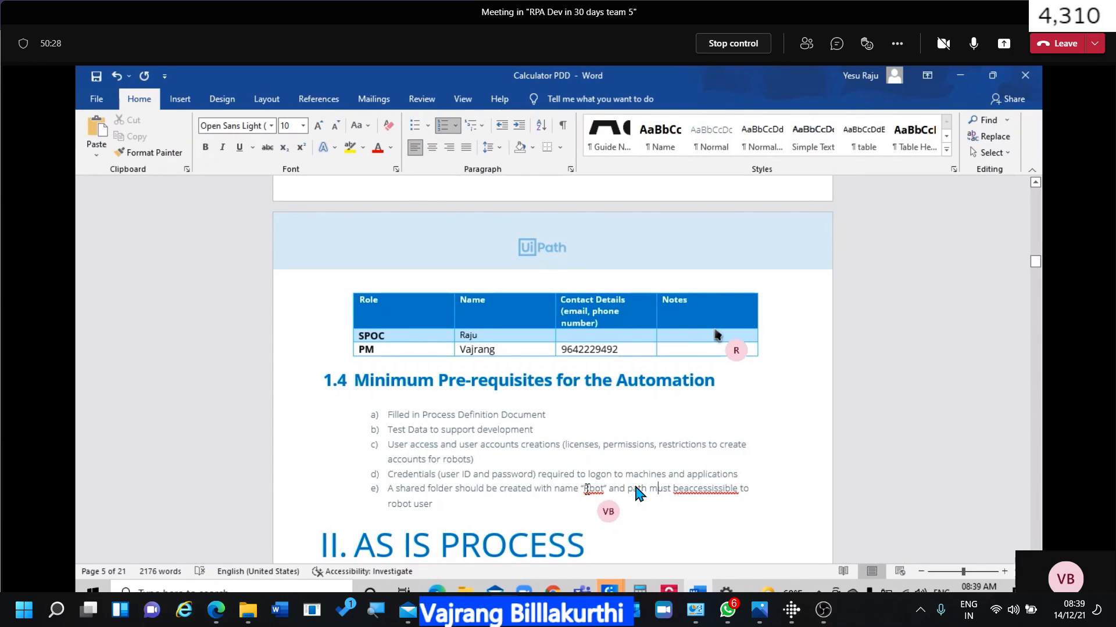
{"action": "key", "text": "Right"}
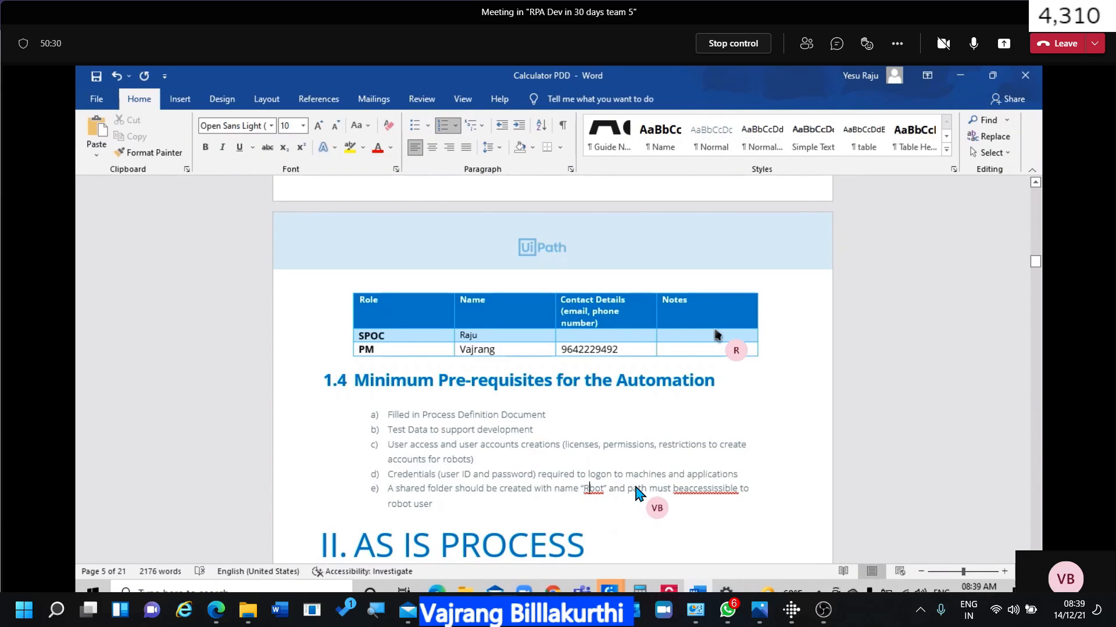
{"action": "type", "text": "o"}
Add an empty line after the section II intro, before Process Overview.
{"action": "scroll", "coordinate": [805, 450], "scroll_direction": "down", "scroll_amount": 1}
{"action": "scroll", "coordinate": [808, 456], "scroll_direction": "down", "scroll_amount": 2}
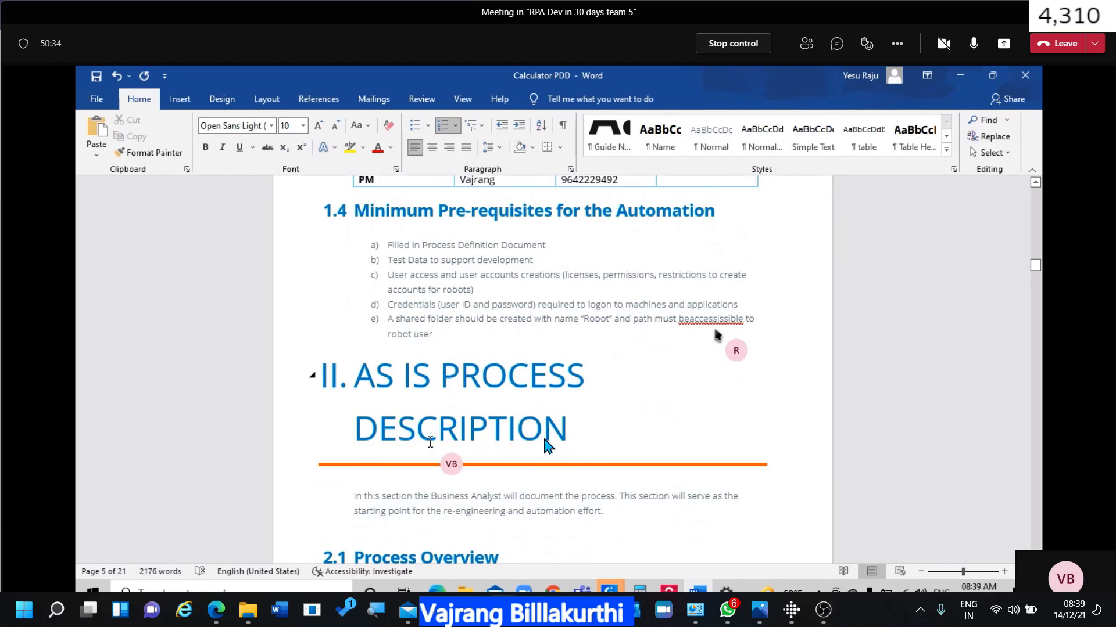
{"action": "scroll", "coordinate": [585, 446], "scroll_direction": "down", "scroll_amount": 2}
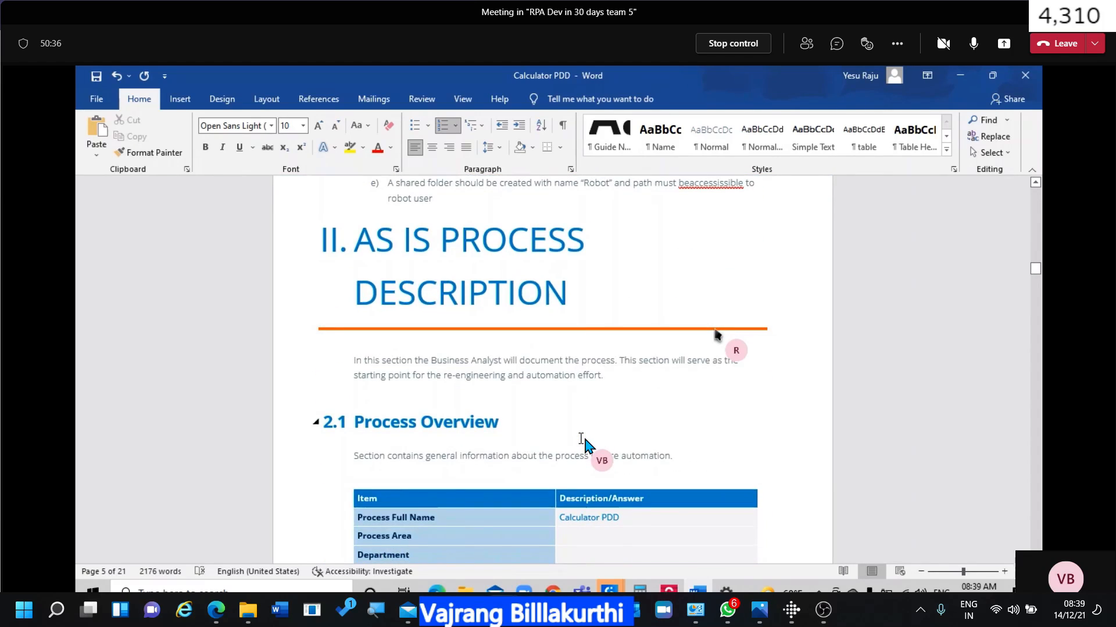
{"action": "left_click", "coordinate": [618, 375]}
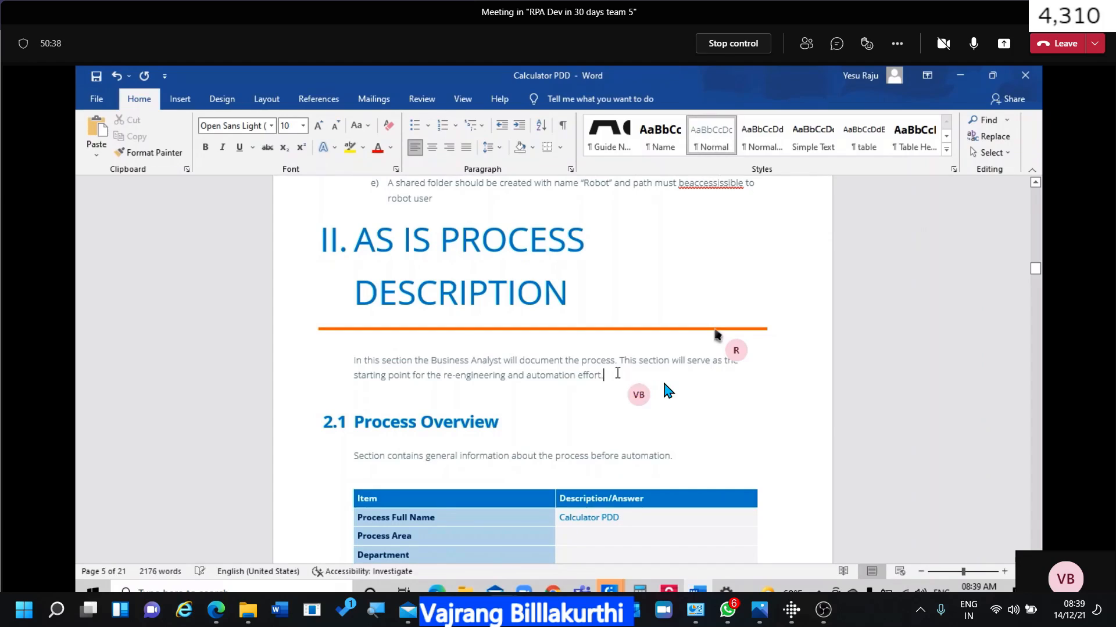
{"action": "key", "text": "Return"}
{"action": "key", "text": "BackSpace"}
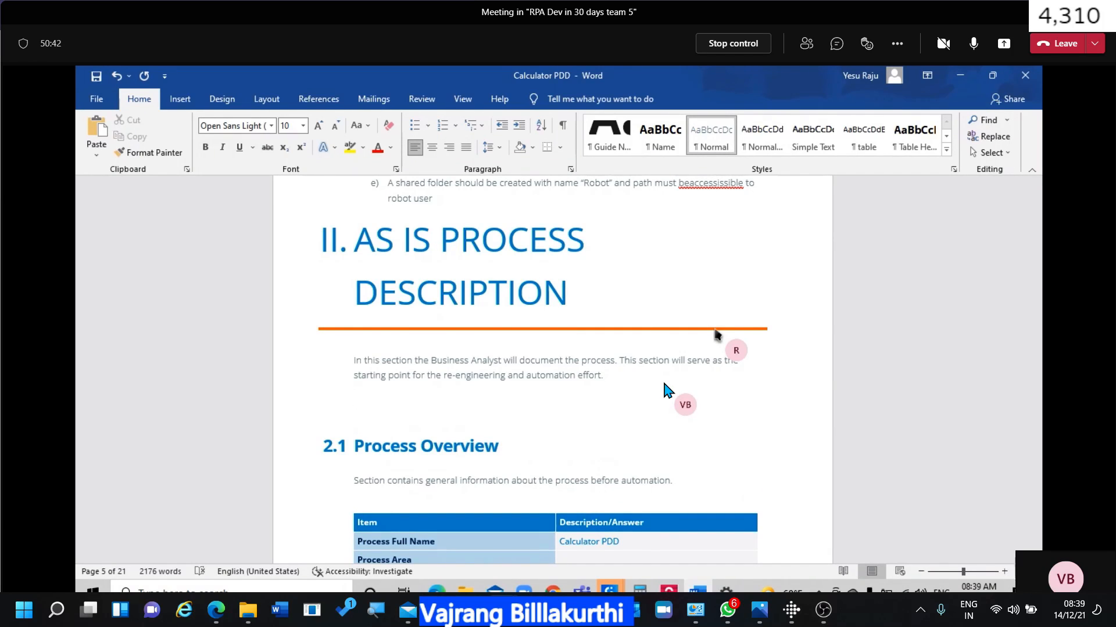
{"action": "scroll", "coordinate": [667, 390], "scroll_direction": "down", "scroll_amount": 5}
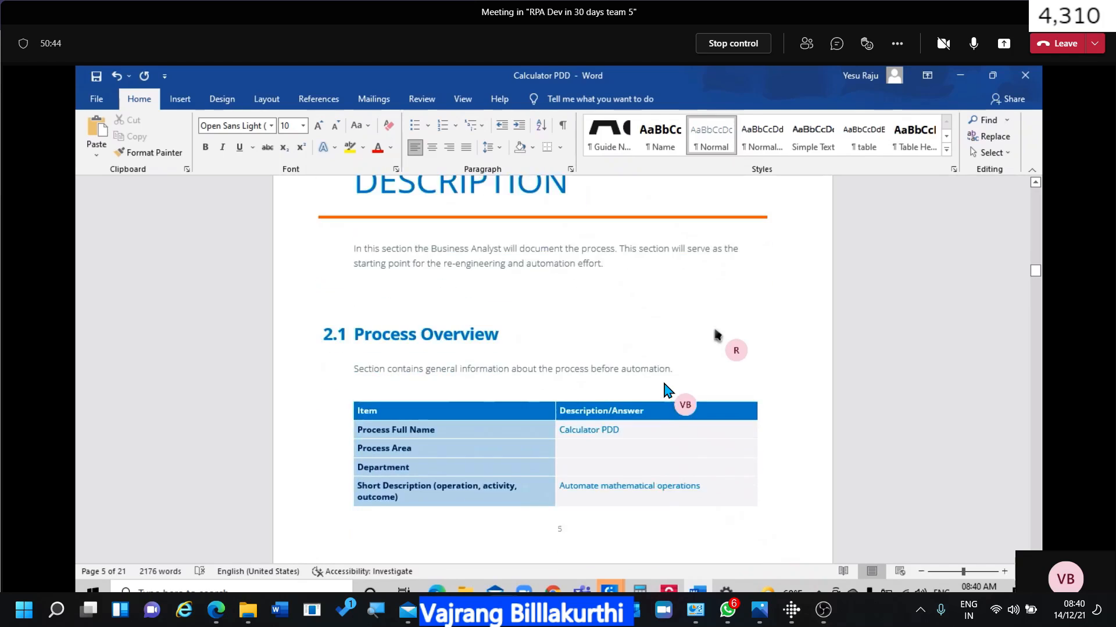
Enter 'Payroll' as the Process Area, replacing the mistyped 'Adcounting'.
{"action": "scroll", "coordinate": [667, 391], "scroll_direction": "up", "scroll_amount": 5}
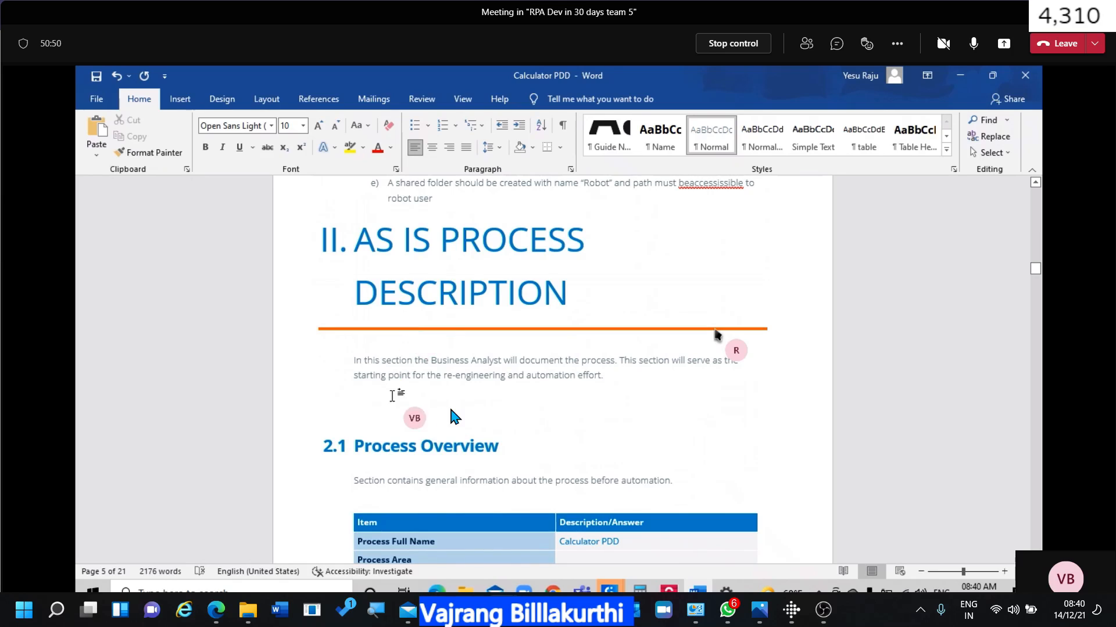
{"action": "scroll", "coordinate": [456, 406], "scroll_direction": "down", "scroll_amount": 3}
{"action": "scroll", "coordinate": [457, 410], "scroll_direction": "down", "scroll_amount": 4}
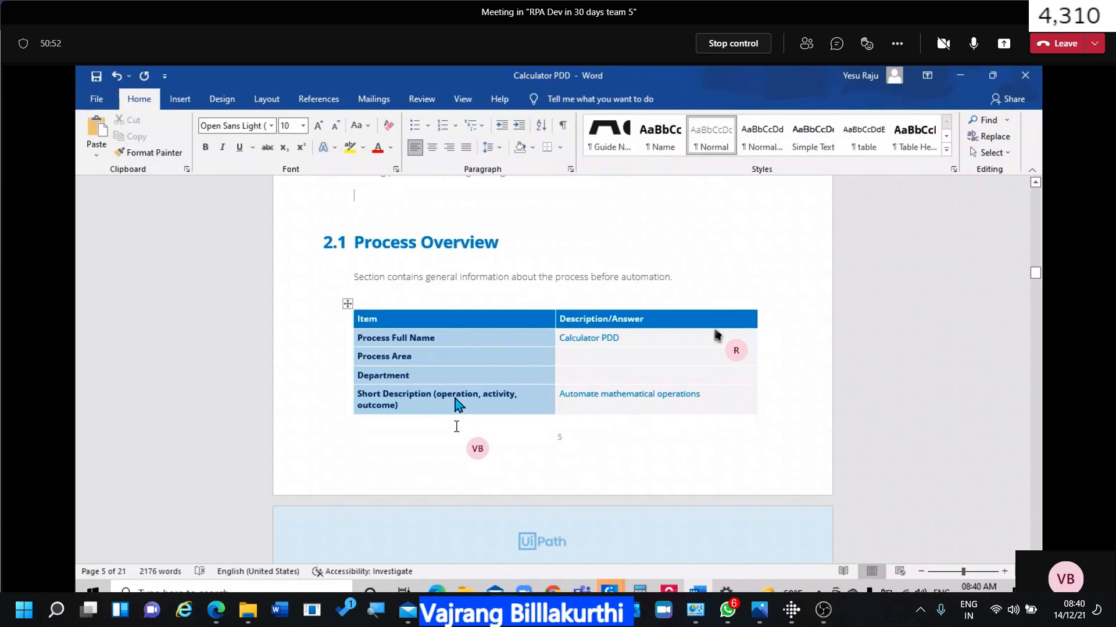
{"action": "left_click", "coordinate": [586, 360]}
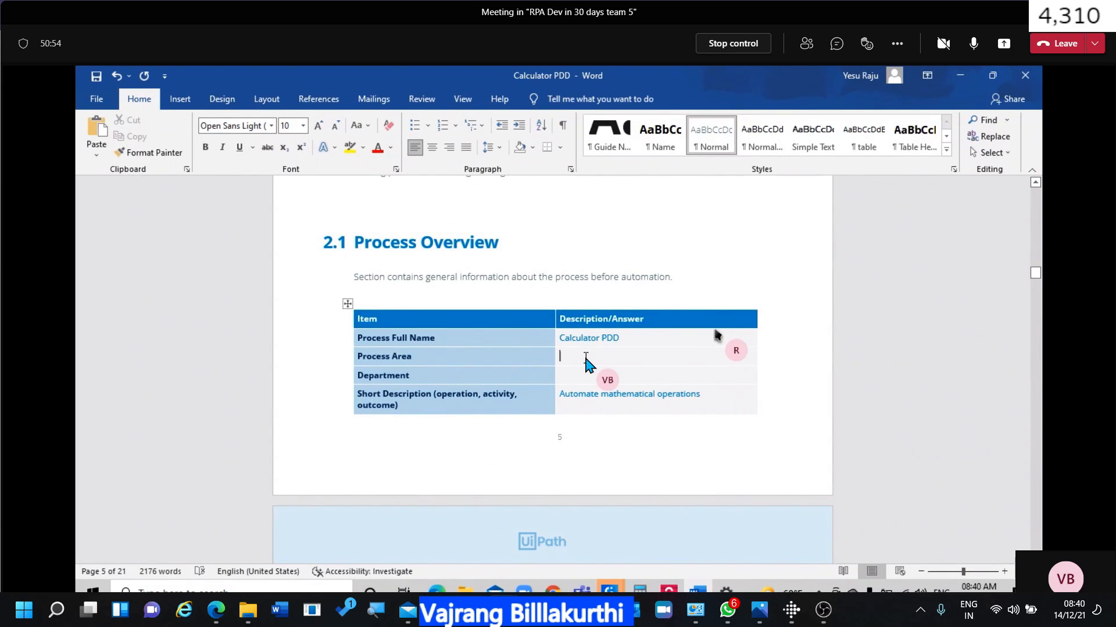
{"action": "type", "text": "Adcounting"}
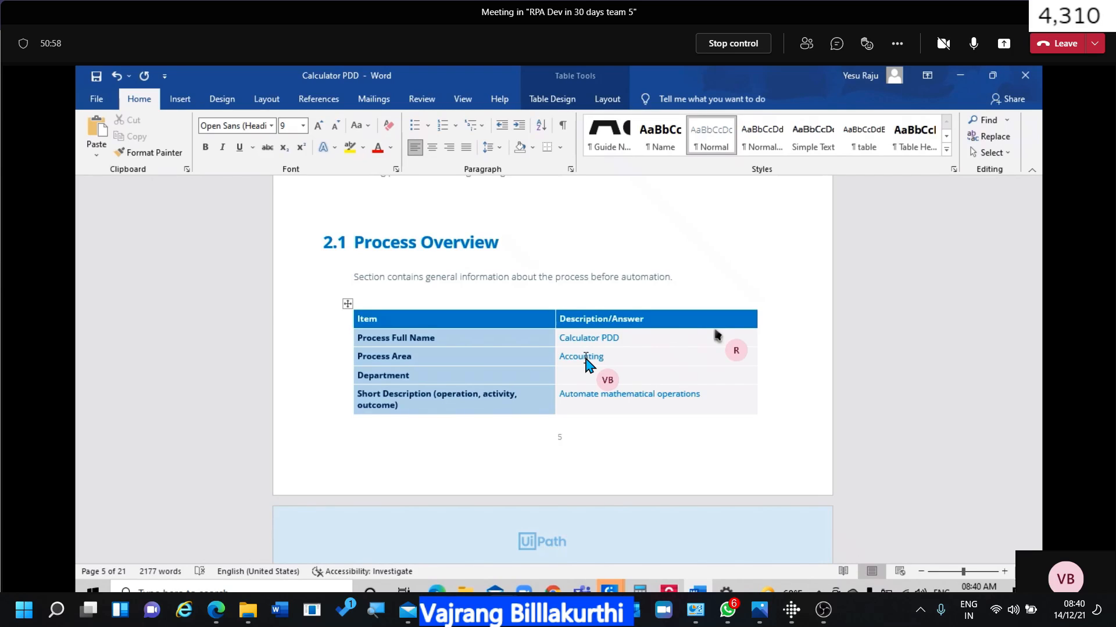
{"action": "key", "text": "shift+Up"}
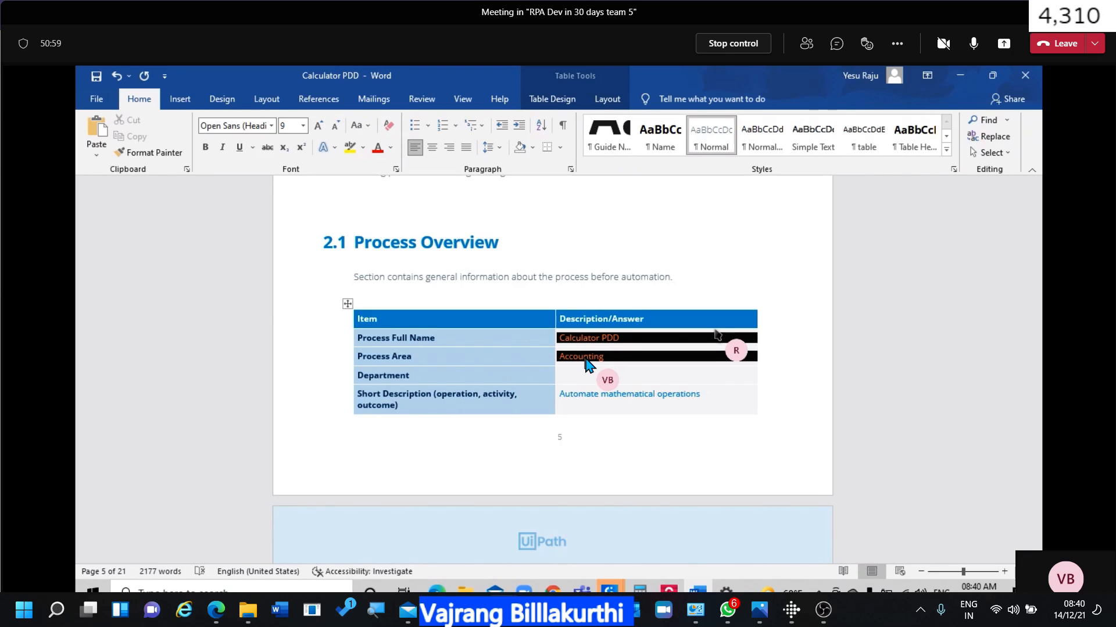
{"action": "left_click", "coordinate": [620, 361]}
{"action": "key", "text": "BackSpace"}
{"action": "key", "text": "BackSpace"}
{"action": "key", "text": "BackSpace"}
{"action": "key", "text": "BackSpace"}
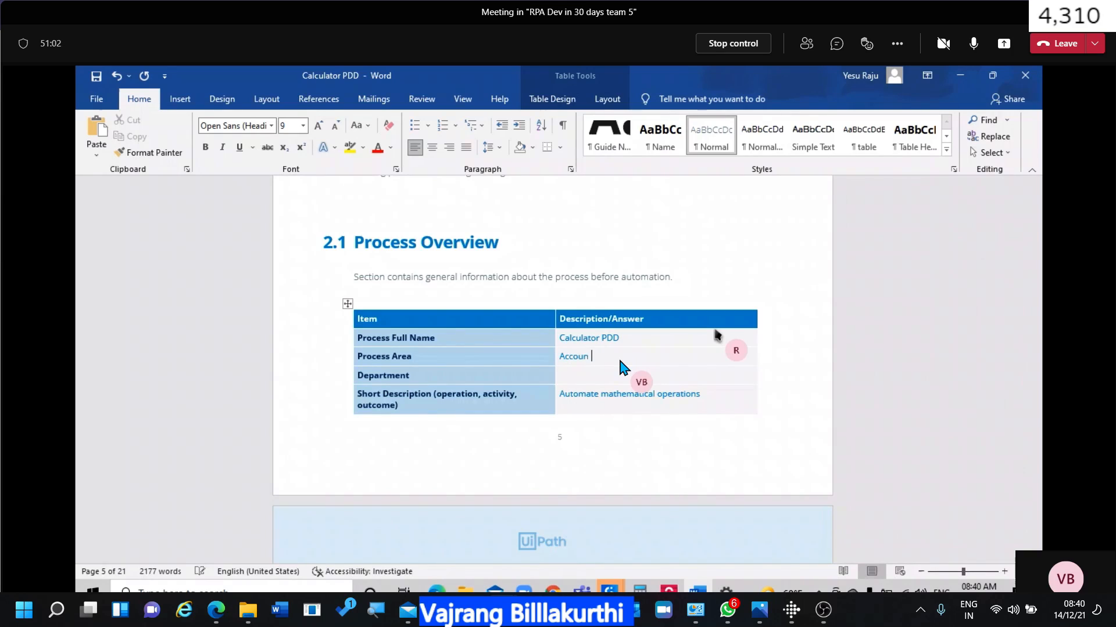
{"action": "key", "text": "BackSpace"}
{"action": "key", "text": "BackSpace"}
{"action": "key", "text": "BackSpace"}
{"action": "key", "text": "BackSpace"}
{"action": "type", "text": "Payroll"}
Start typing 'Accoun' in the Department answer cell.
{"action": "key", "text": "Tab"}
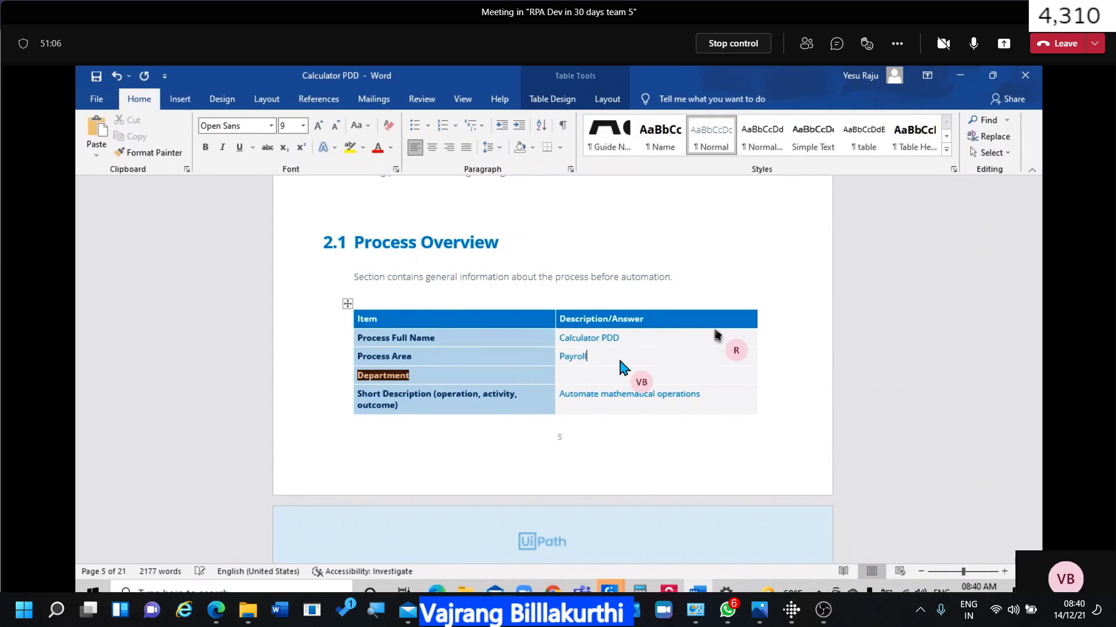
{"action": "key", "text": "Tab"}
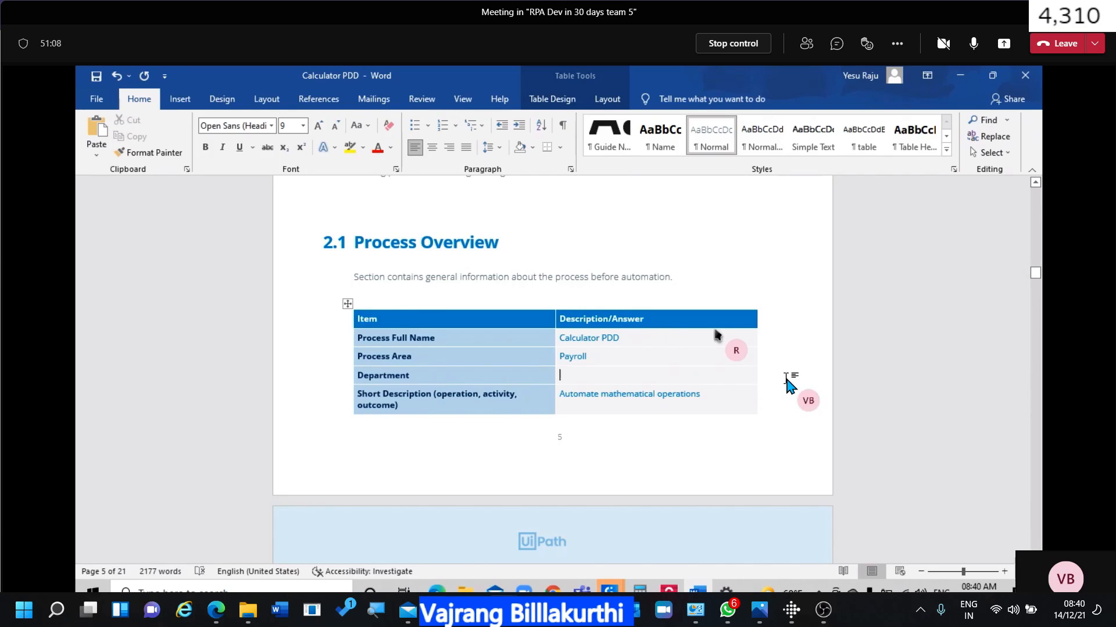
{"action": "type", "text": "Accounting"}
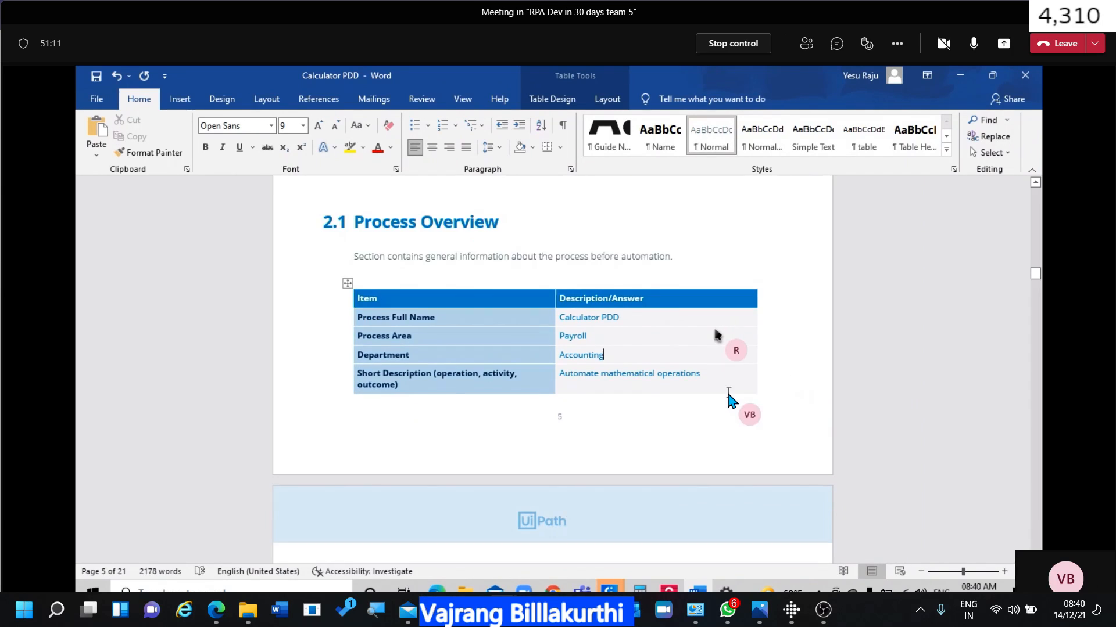
Enter 'User account' in the roles answer cell of the Process Overview table.
{"action": "scroll", "coordinate": [731, 398], "scroll_direction": "down", "scroll_amount": 4}
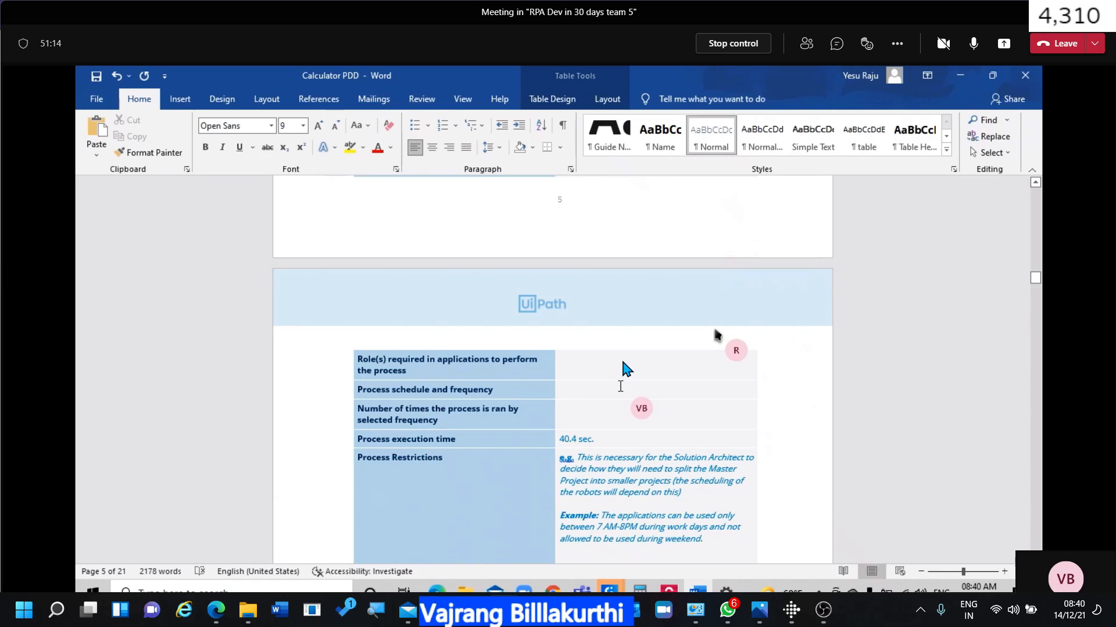
{"action": "left_click", "coordinate": [623, 362]}
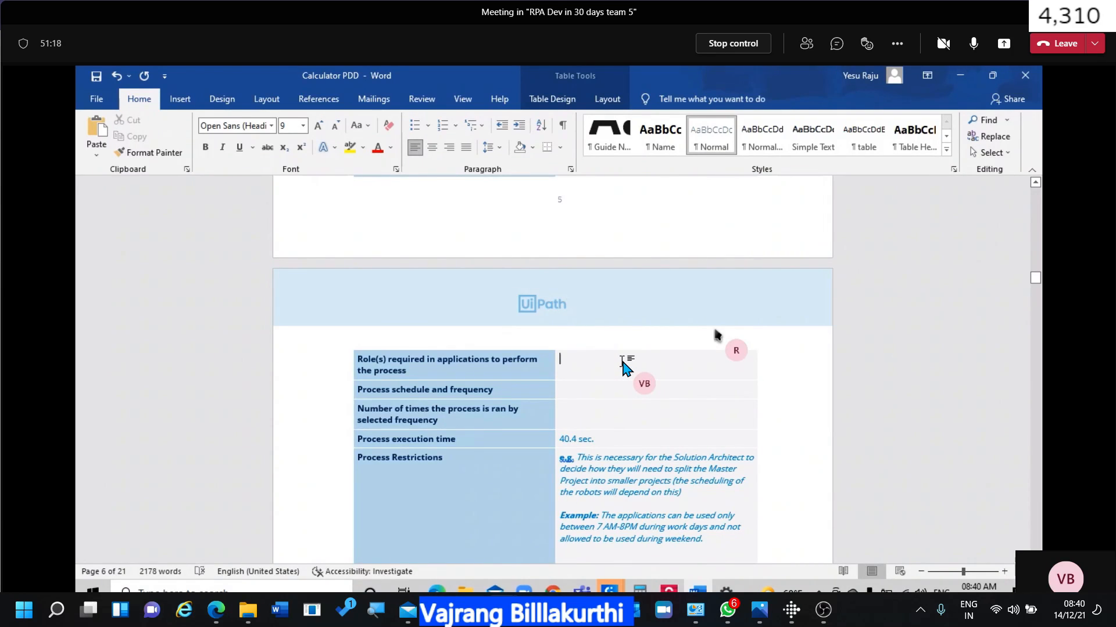
{"action": "type", "text": "User"}
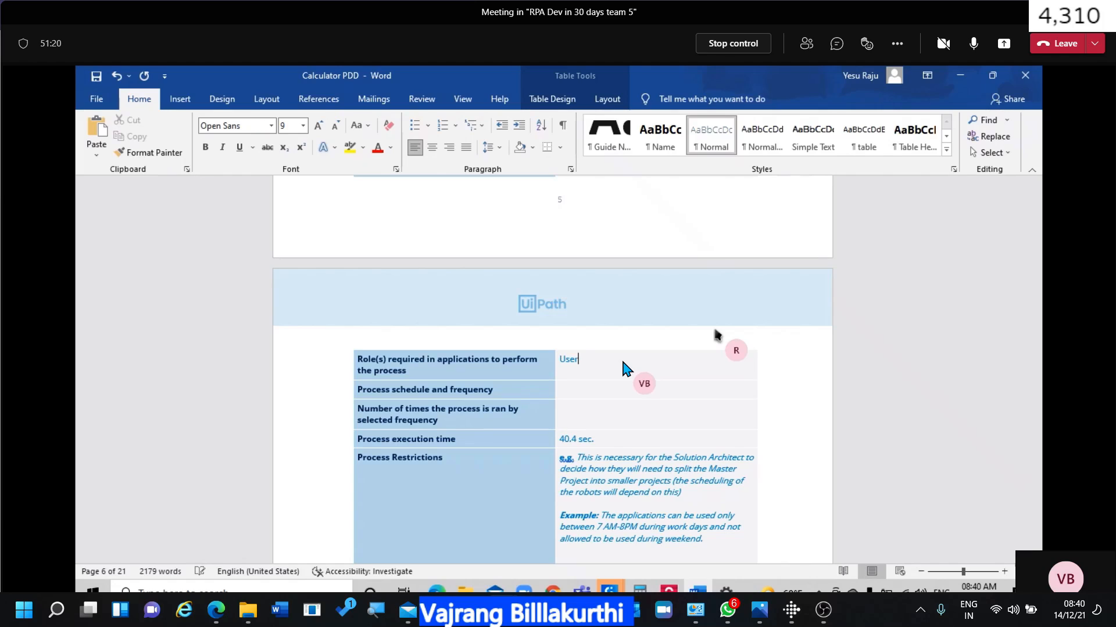
{"action": "type", "text": " account"}
Type 'monthly once on last friday 10 am' as the process schedule and frequency.
{"action": "left_click", "coordinate": [592, 395]}
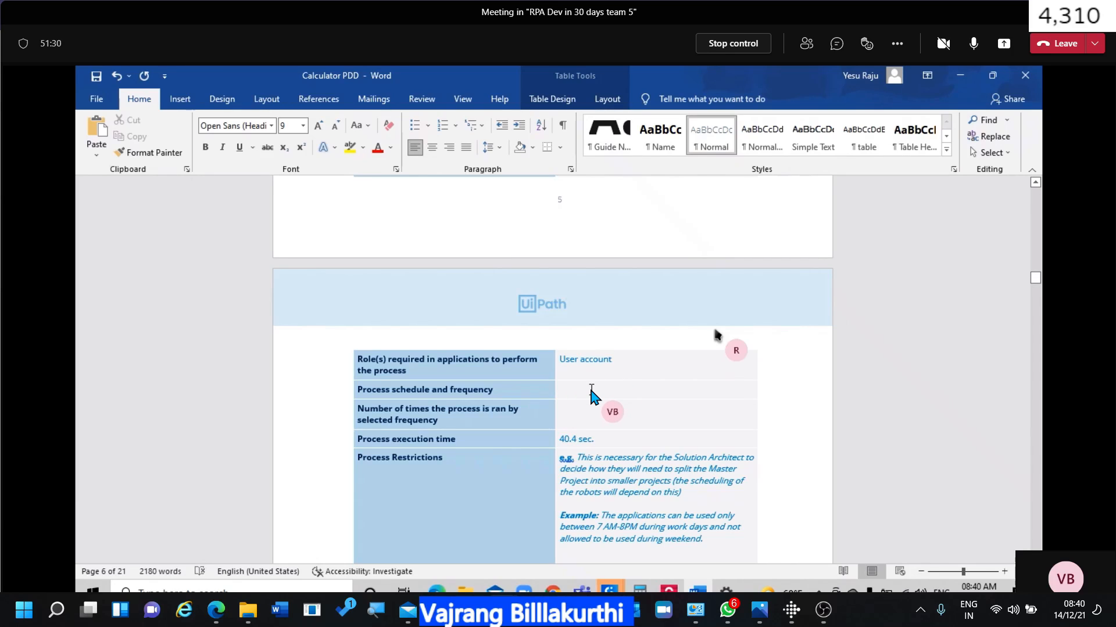
{"action": "type", "text": "monthly once "}
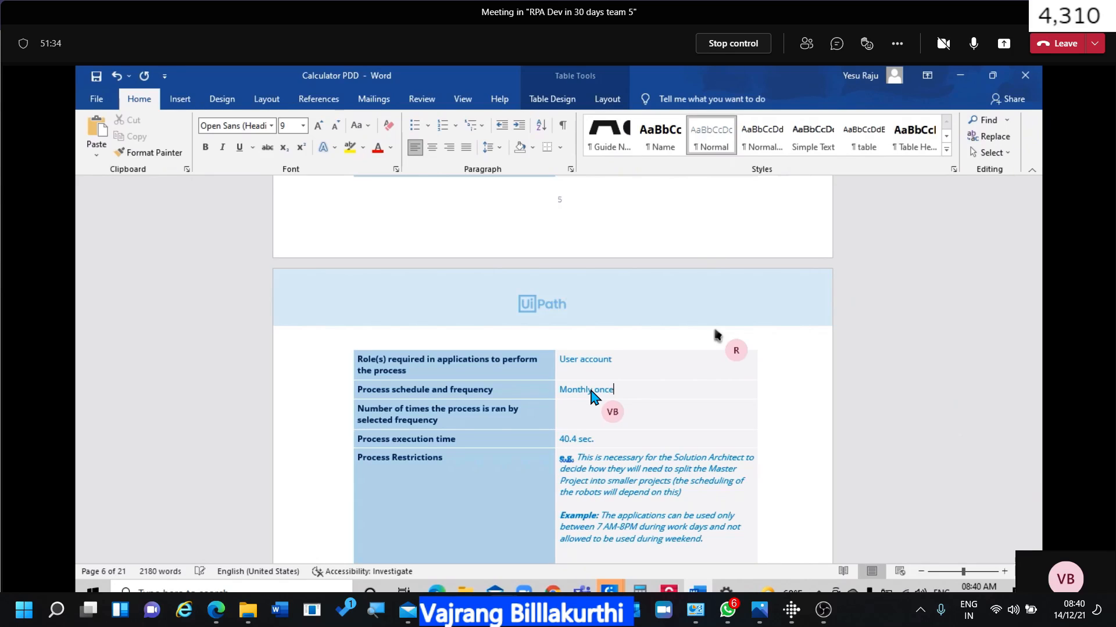
{"action": "type", "text": "on last friday 10 am"}
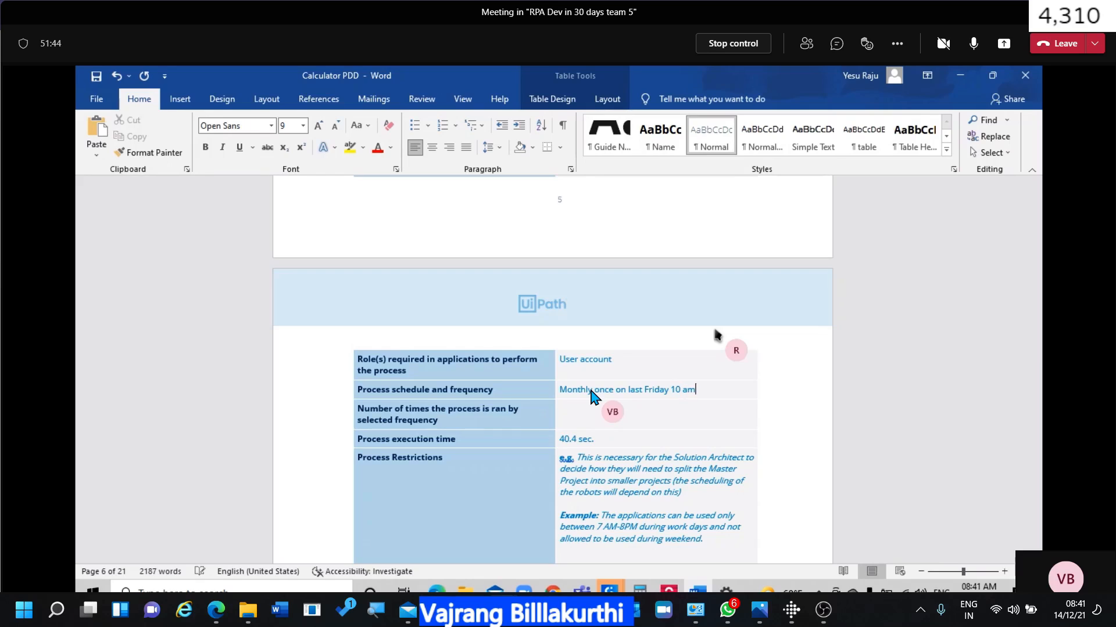
{"action": "left_click", "coordinate": [622, 423]}
Move 'Monthly' and 'once' from the schedule cell into the number-of-times cell.
{"action": "double_click", "coordinate": [573, 391]}
{"action": "key", "text": "ctrl+c"}
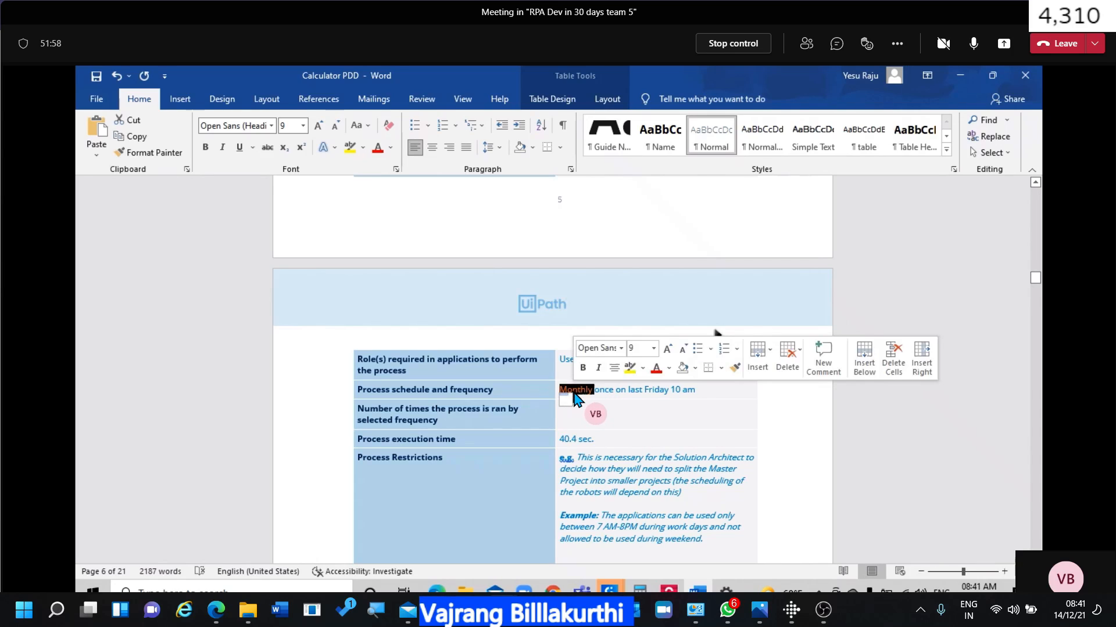
{"action": "key", "text": "Delete"}
{"action": "left_click", "coordinate": [576, 415]}
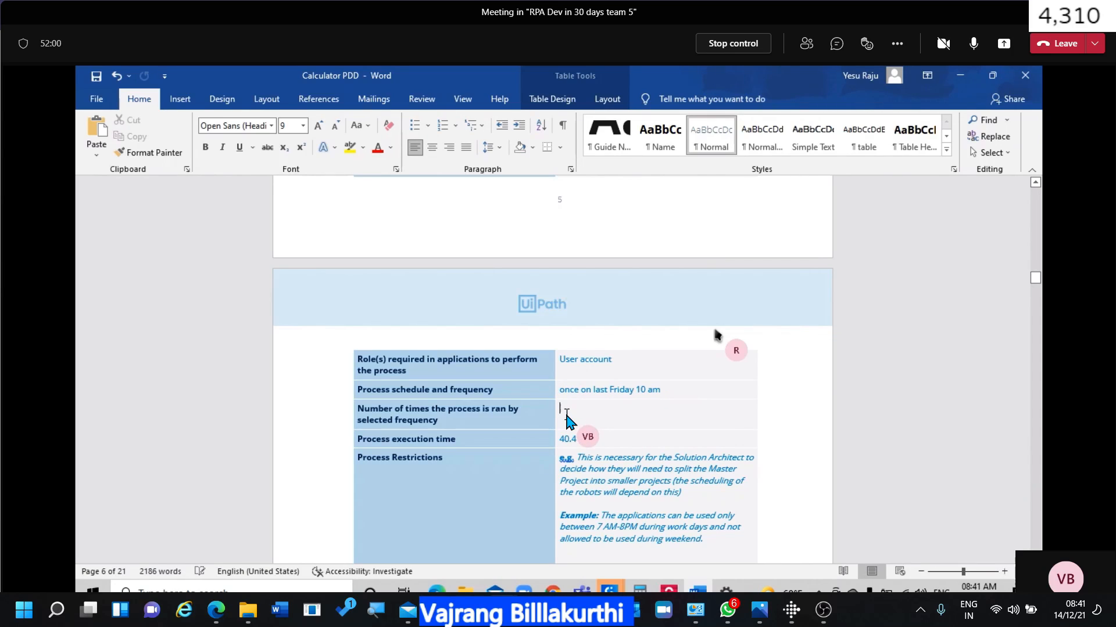
{"action": "key", "text": "ctrl+v"}
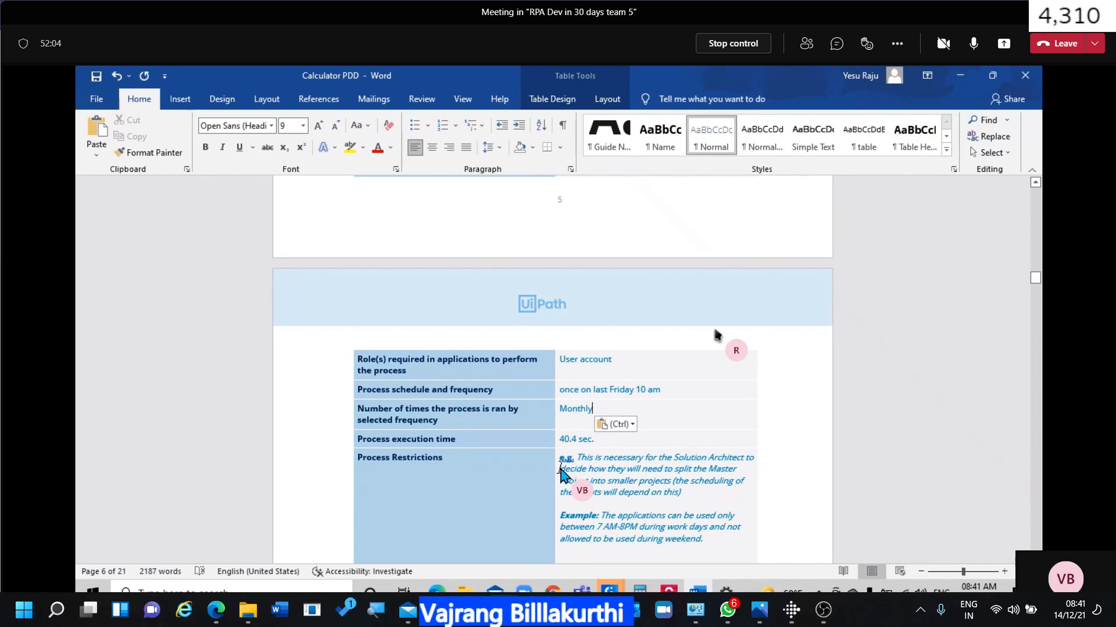
{"action": "double_click", "coordinate": [572, 390]}
{"action": "key", "text": "ctrl+c"}
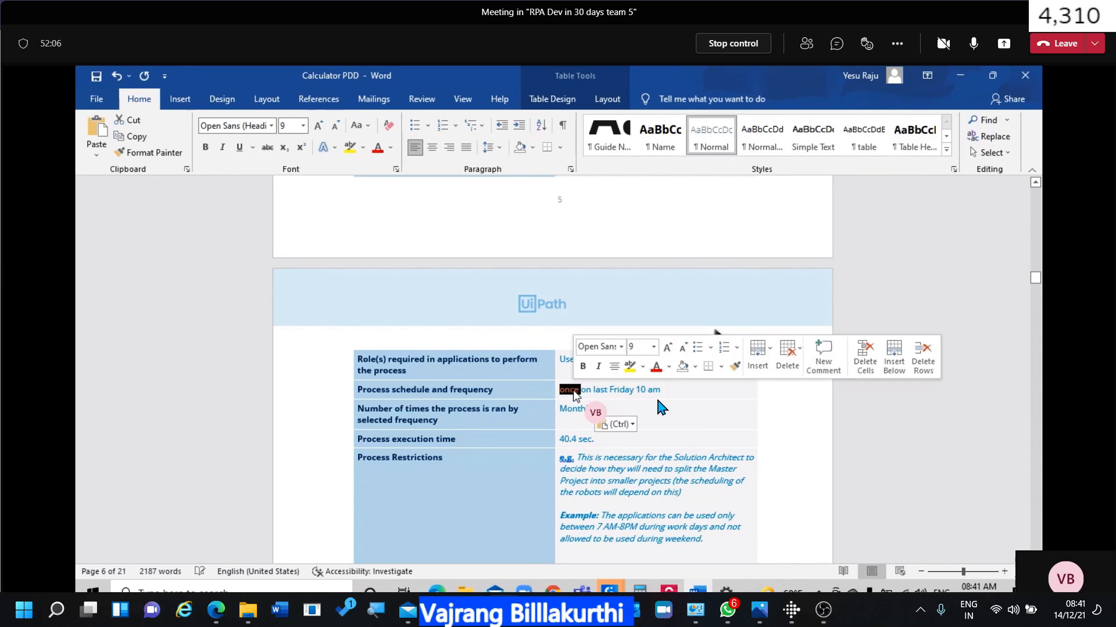
{"action": "key", "text": "Delete"}
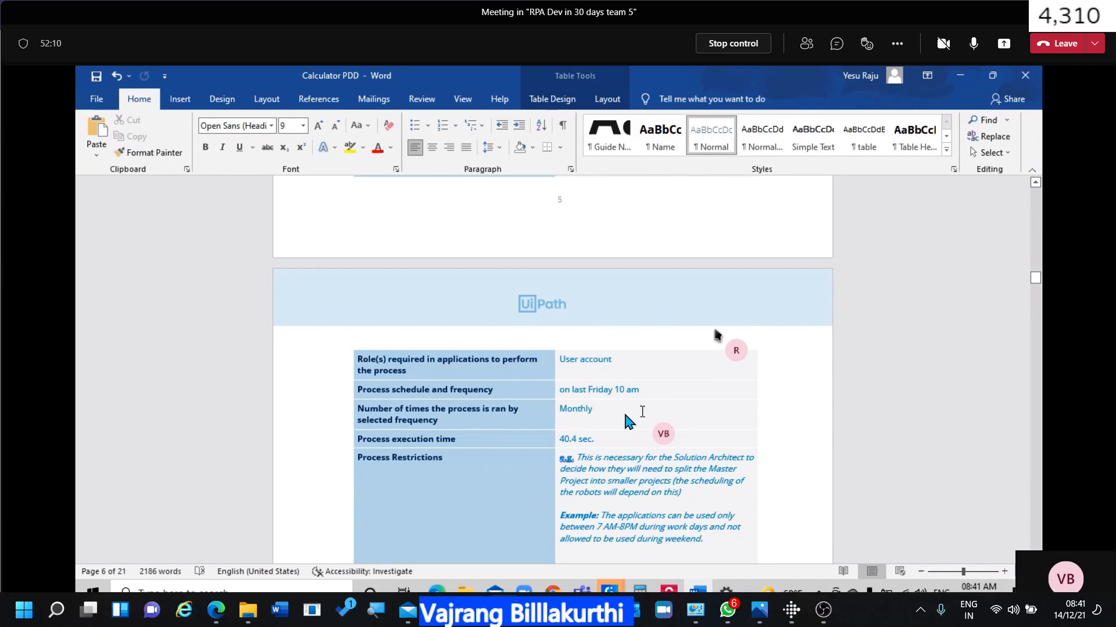
{"action": "key", "text": "ctrl+v"}
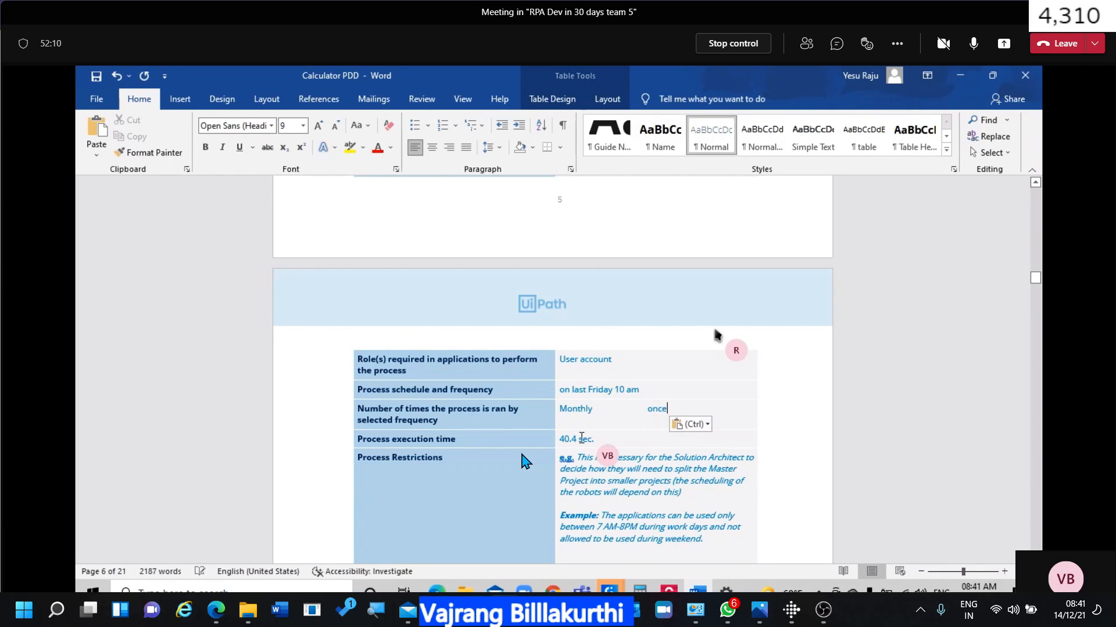
Select the execution time value 40.4 sec and scroll further down the table.
{"action": "left_click", "coordinate": [423, 420]}
{"action": "left_click", "coordinate": [421, 441]}
{"action": "left_click_drag", "start_coordinate": [596, 440], "coordinate": [559, 446]}
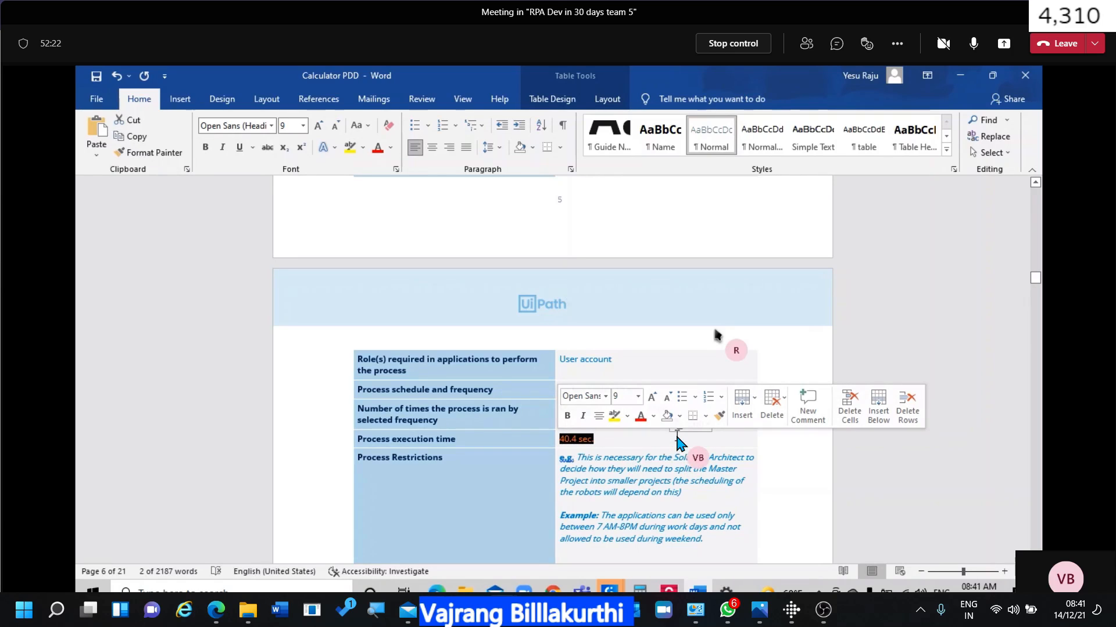
{"action": "scroll", "coordinate": [674, 476], "scroll_direction": "down", "scroll_amount": 1}
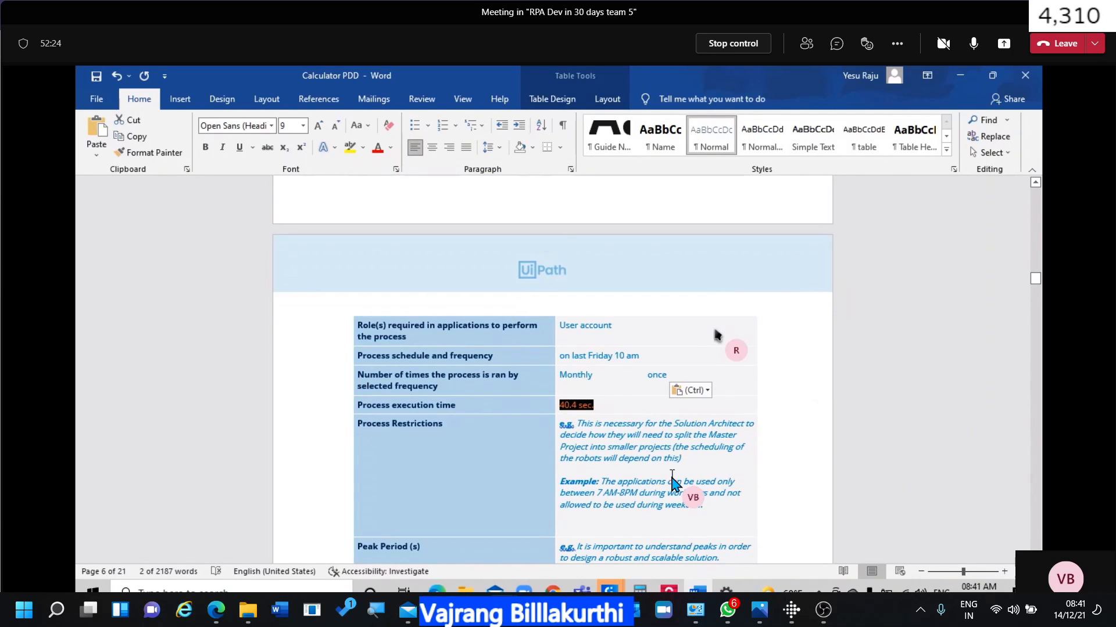
{"action": "scroll", "coordinate": [674, 482], "scroll_direction": "down", "scroll_amount": 2}
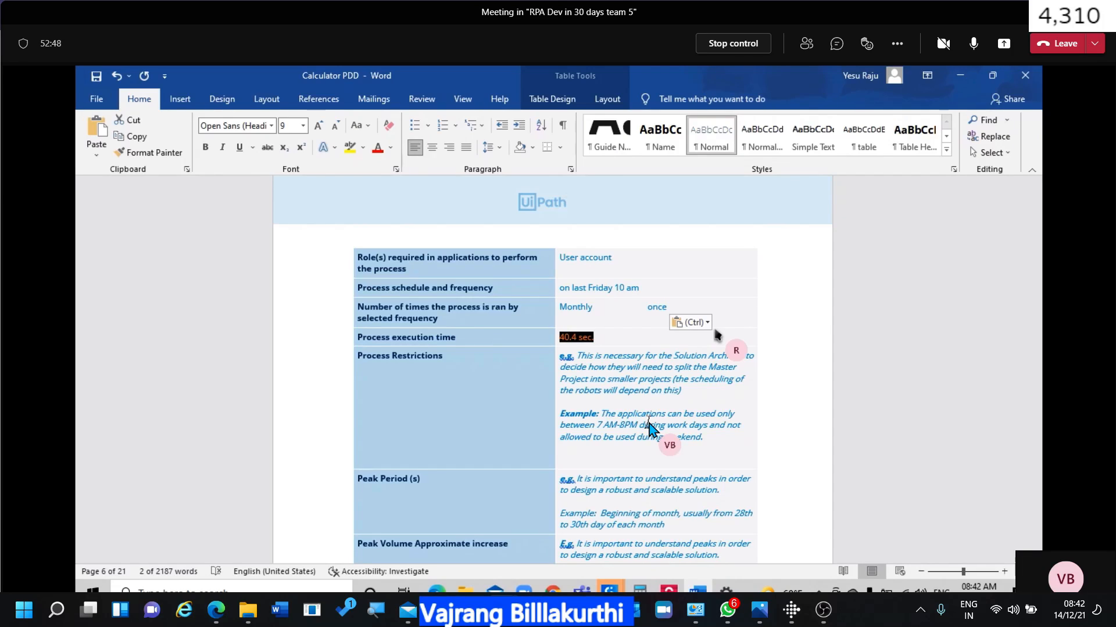
{"action": "left_click", "coordinate": [710, 435]}
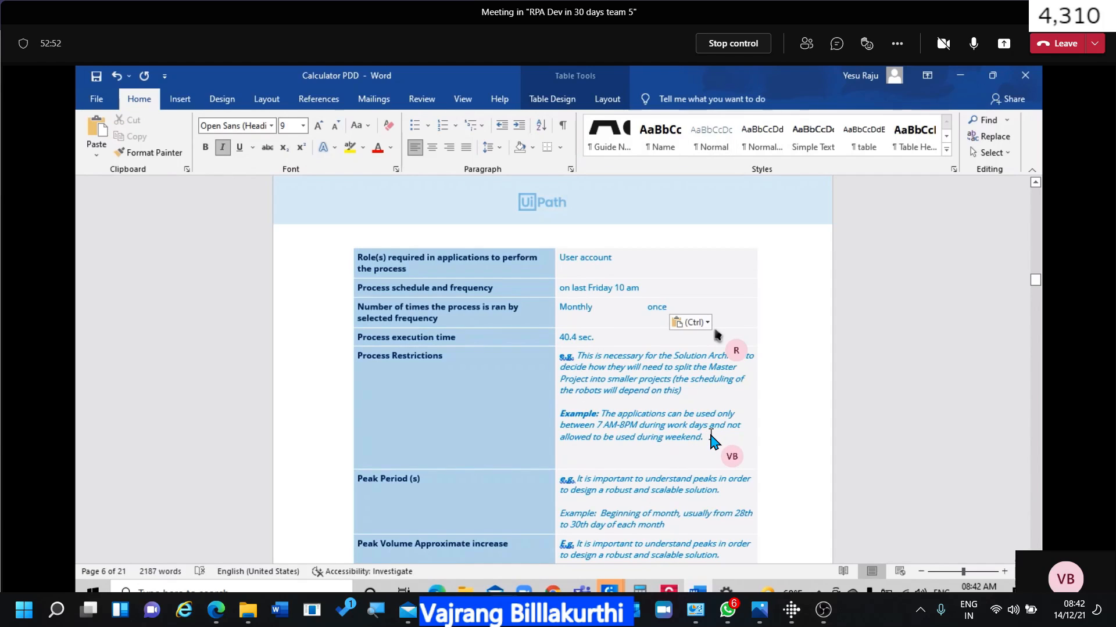
{"action": "left_click_drag", "start_coordinate": [710, 434], "coordinate": [634, 416]}
{"action": "scroll", "coordinate": [633, 419], "scroll_direction": "down", "scroll_amount": 2}
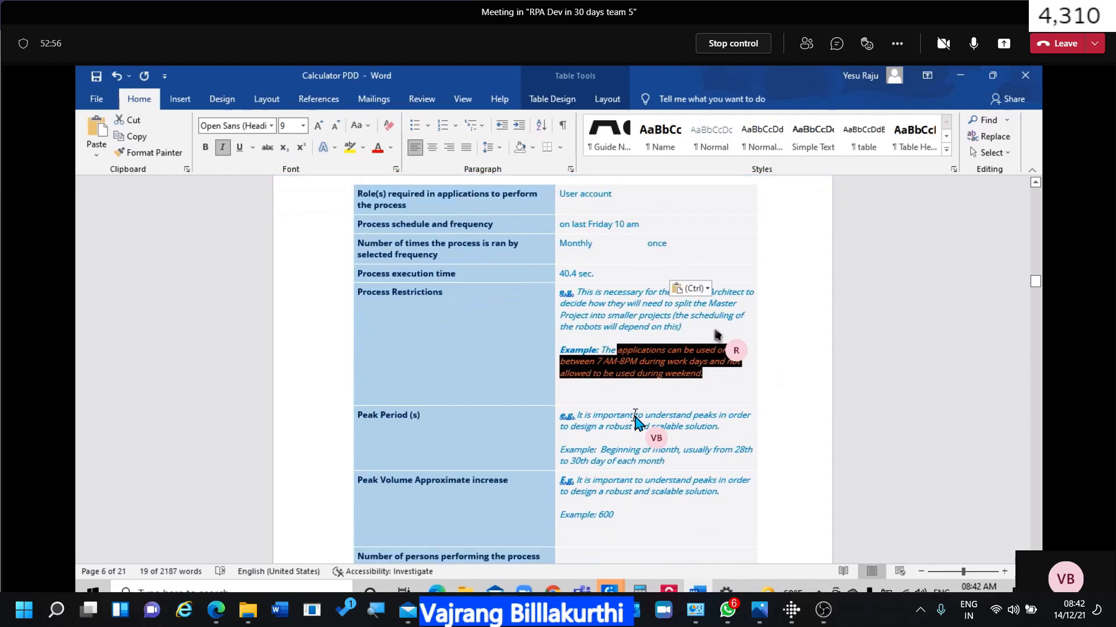
{"action": "left_click", "coordinate": [622, 417]}
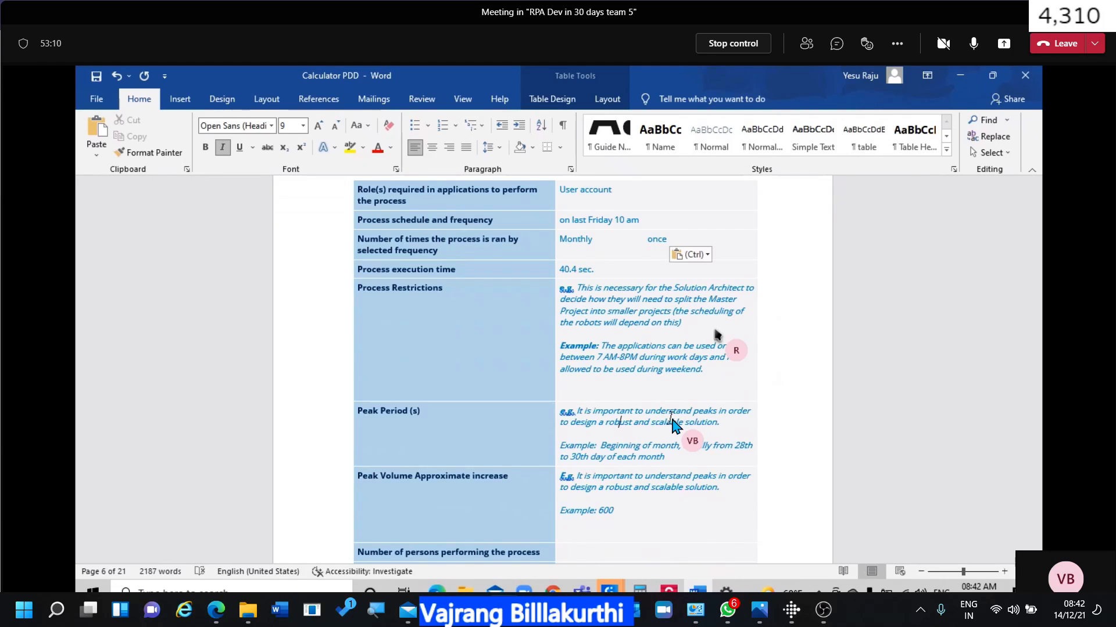
{"action": "scroll", "coordinate": [673, 424], "scroll_direction": "up", "scroll_amount": 3}
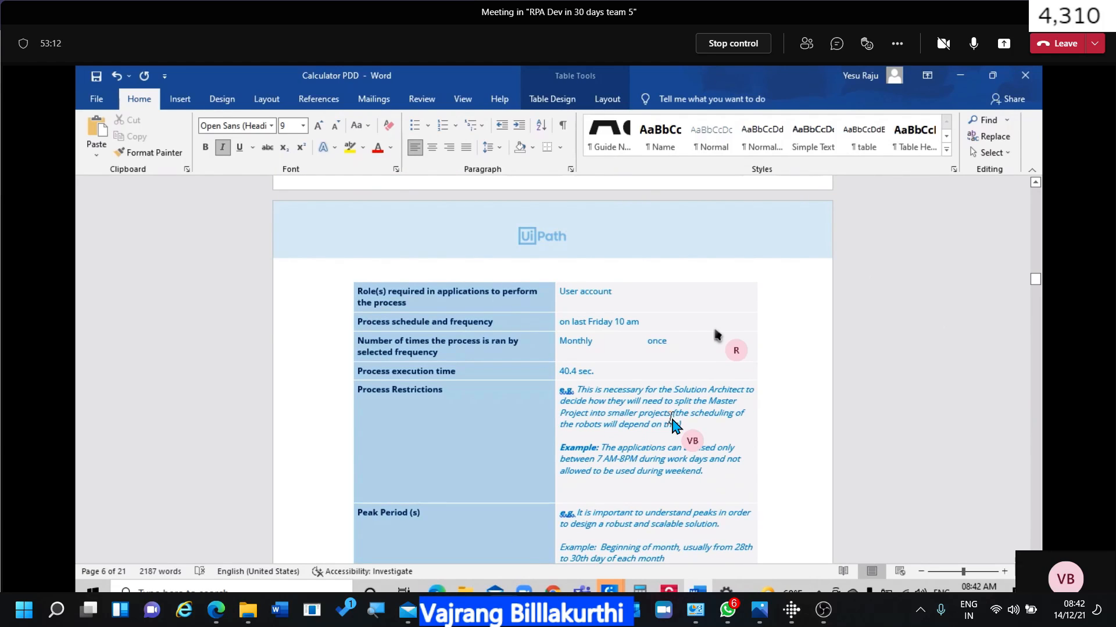
{"action": "scroll", "coordinate": [674, 426], "scroll_direction": "up", "scroll_amount": 5}
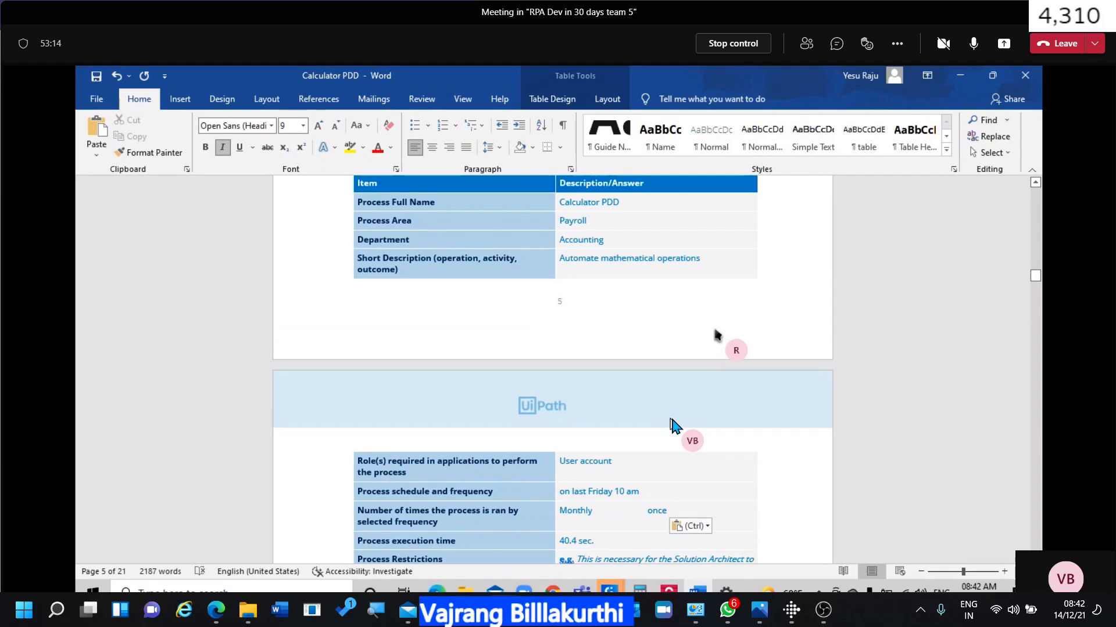
{"action": "scroll", "coordinate": [674, 426], "scroll_direction": "down", "scroll_amount": 3}
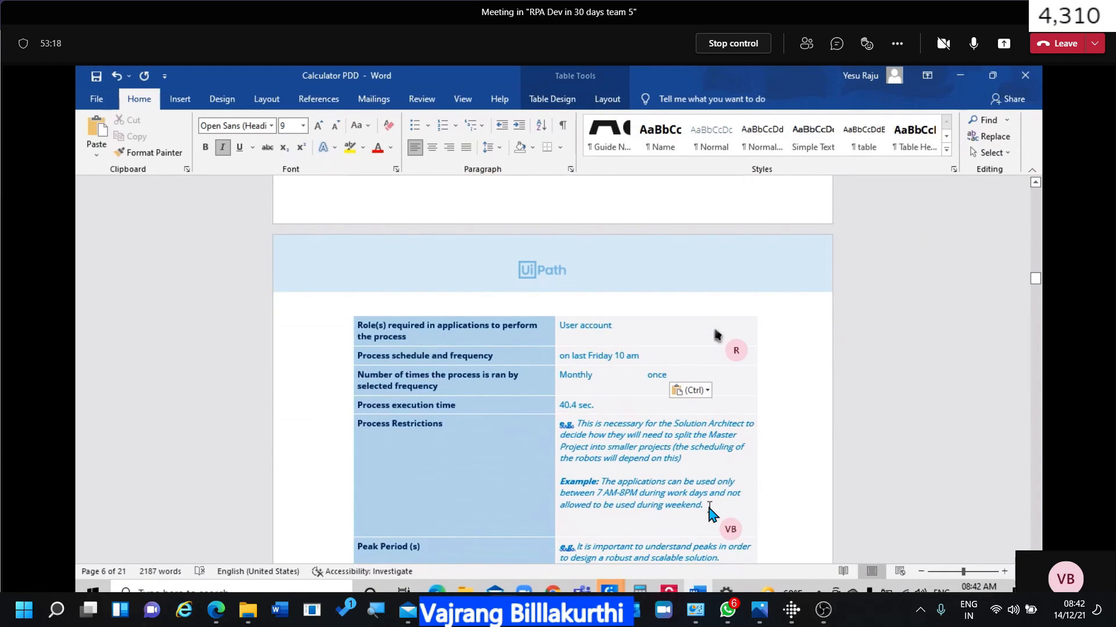
{"action": "left_click_drag", "start_coordinate": [706, 505], "coordinate": [618, 441]}
{"action": "key", "text": "ctrl+c"}
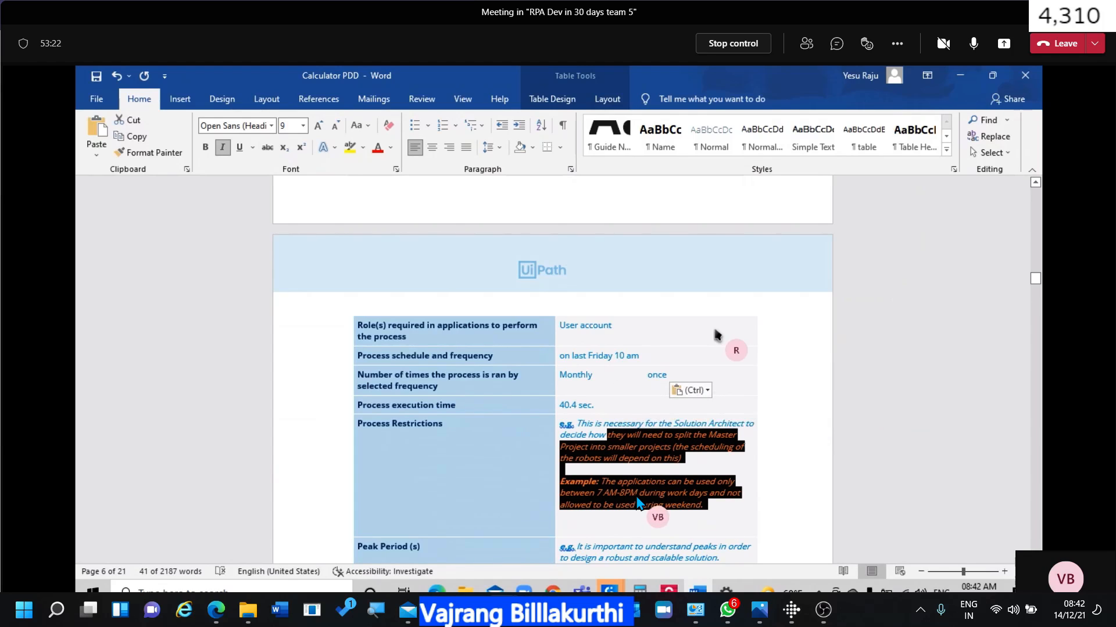
{"action": "scroll", "coordinate": [635, 499], "scroll_direction": "down", "scroll_amount": 3}
{"action": "key", "text": "ctrl+v"}
{"action": "scroll", "coordinate": [635, 500], "scroll_direction": "down", "scroll_amount": 1}
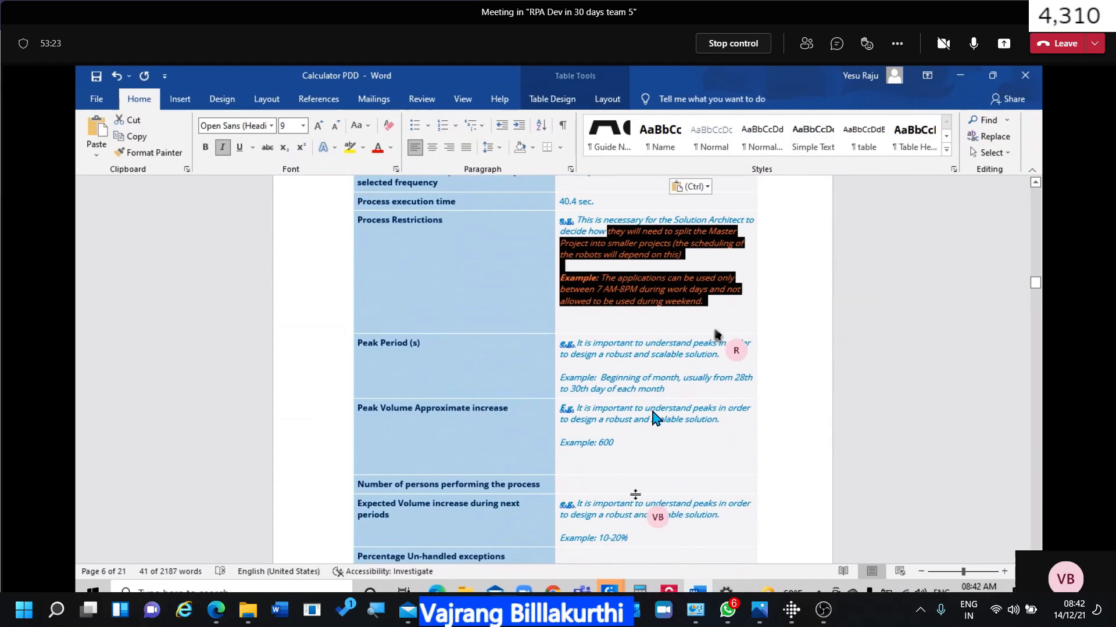
{"action": "left_click", "coordinate": [679, 383]}
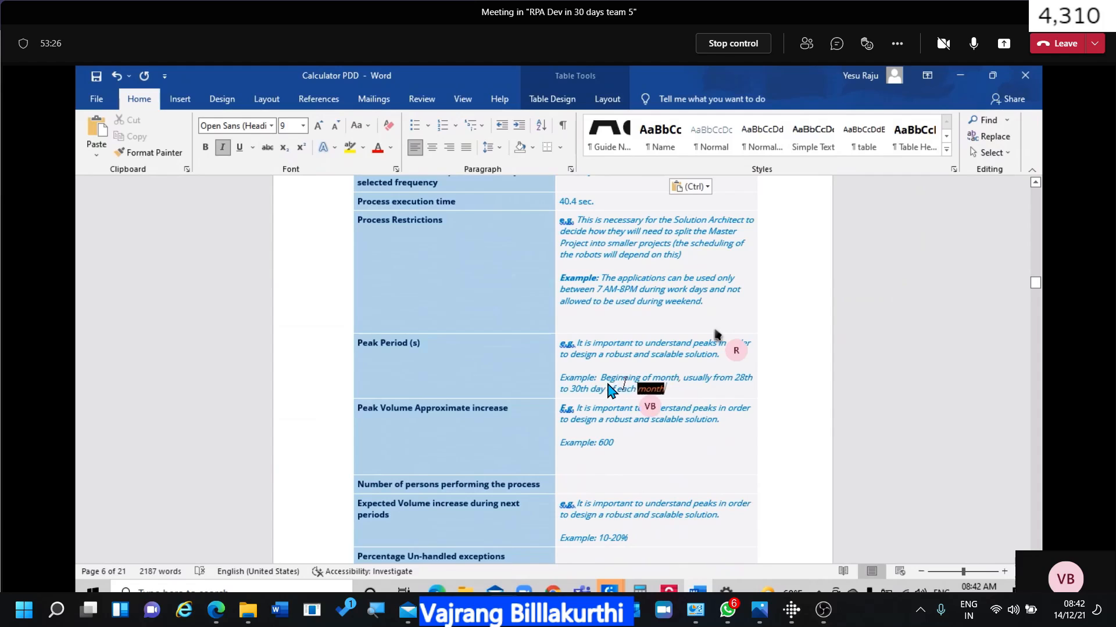
{"action": "left_click_drag", "start_coordinate": [665, 388], "coordinate": [605, 370]}
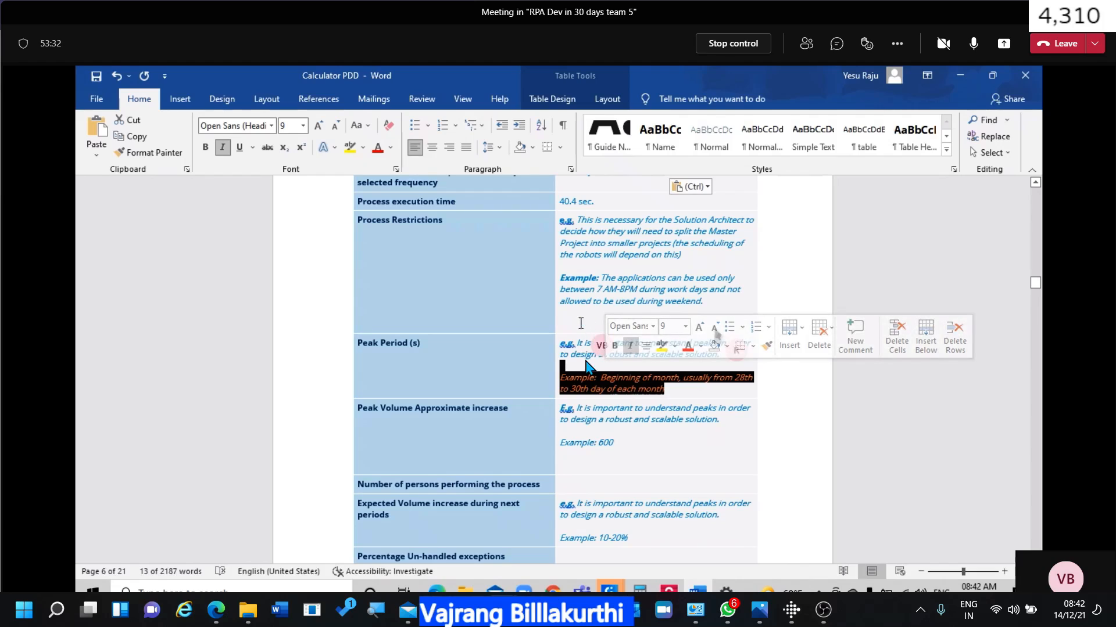
{"action": "left_click", "coordinate": [659, 453]}
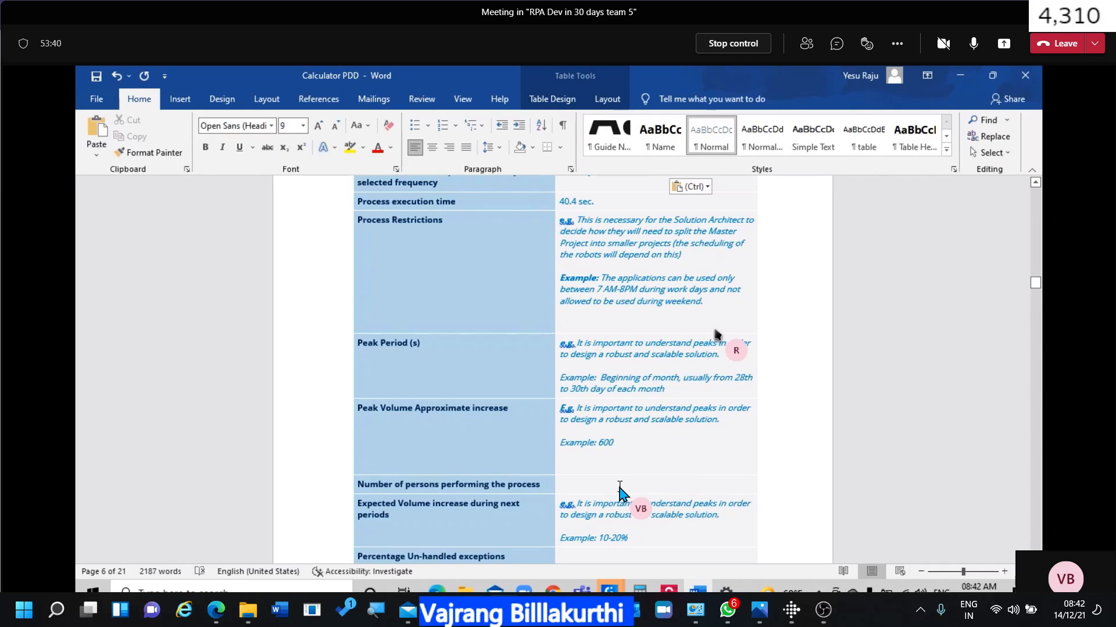
{"action": "type", "text": "5"}
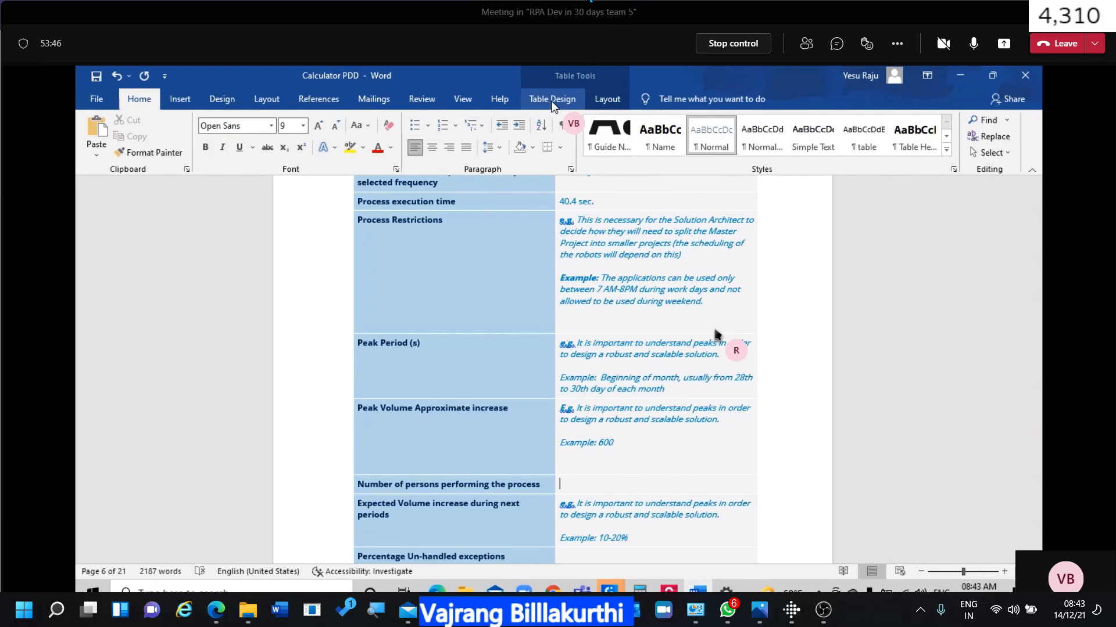
Open Manage channel for the RPA Dev in 30 days team 5 channel in the main Teams window.
{"action": "key", "text": "alt+Tab"}
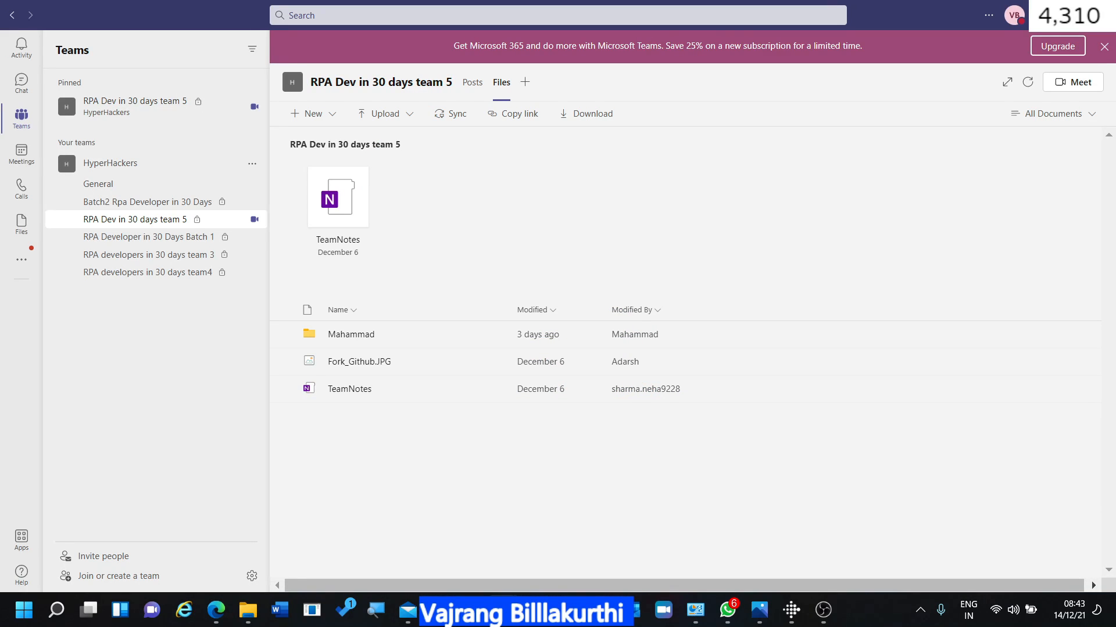
{"action": "mouse_move", "coordinate": [503, 610]}
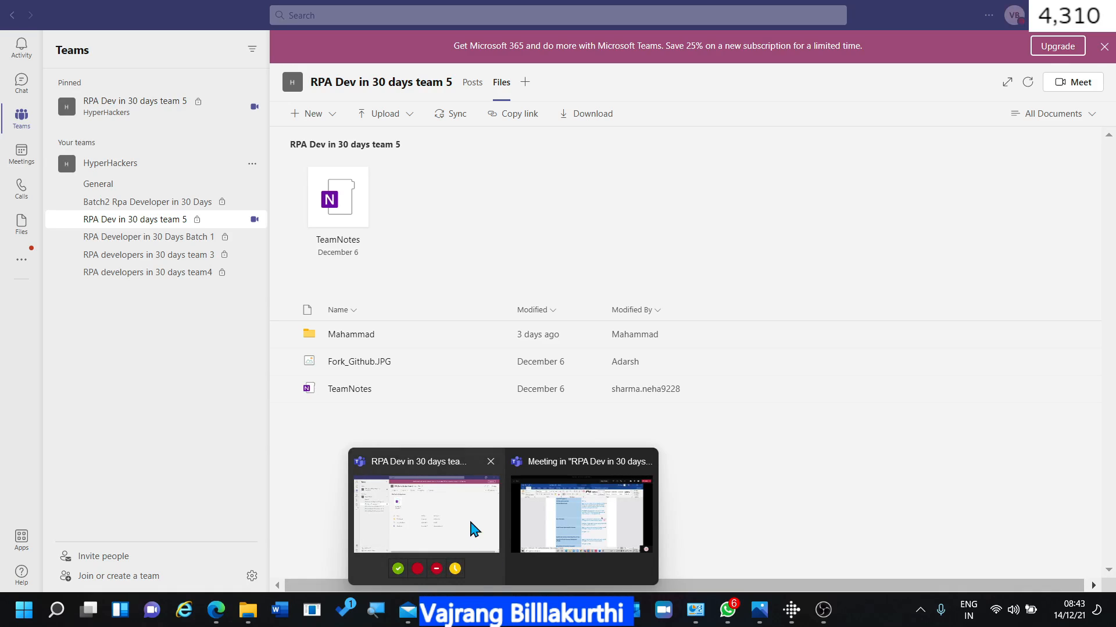
{"action": "left_click", "coordinate": [475, 525]}
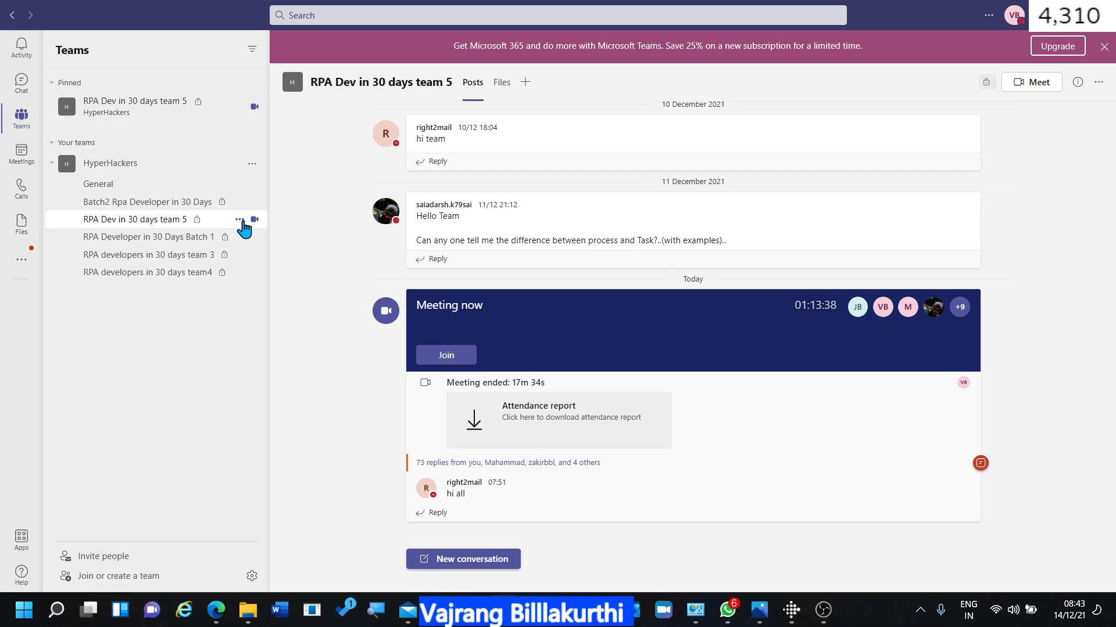
{"action": "left_click", "coordinate": [239, 219]}
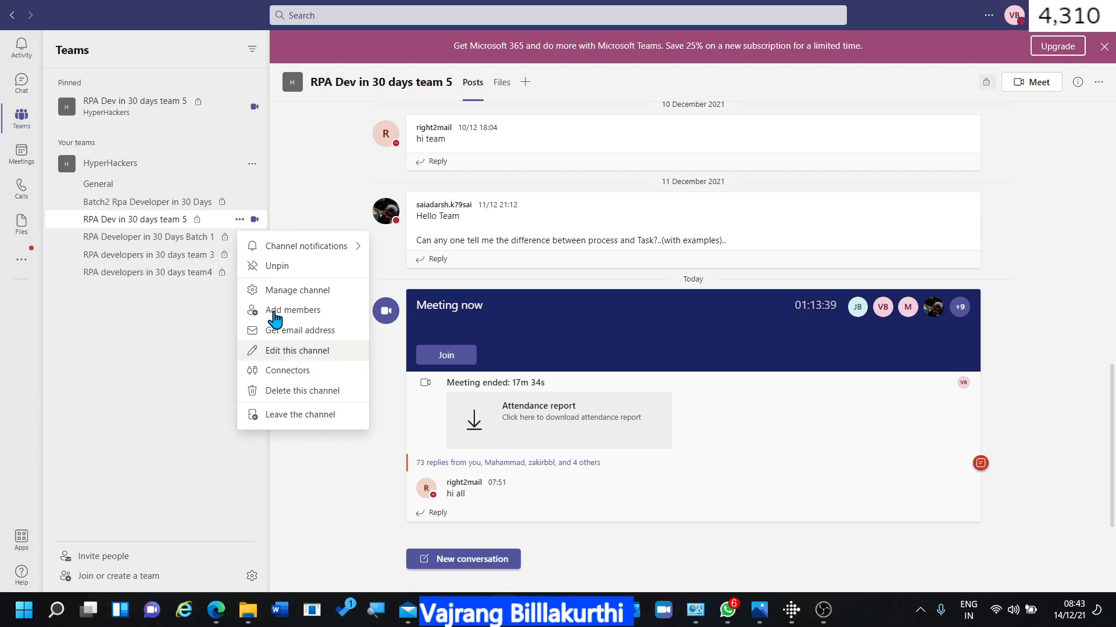
{"action": "left_click", "coordinate": [314, 290]}
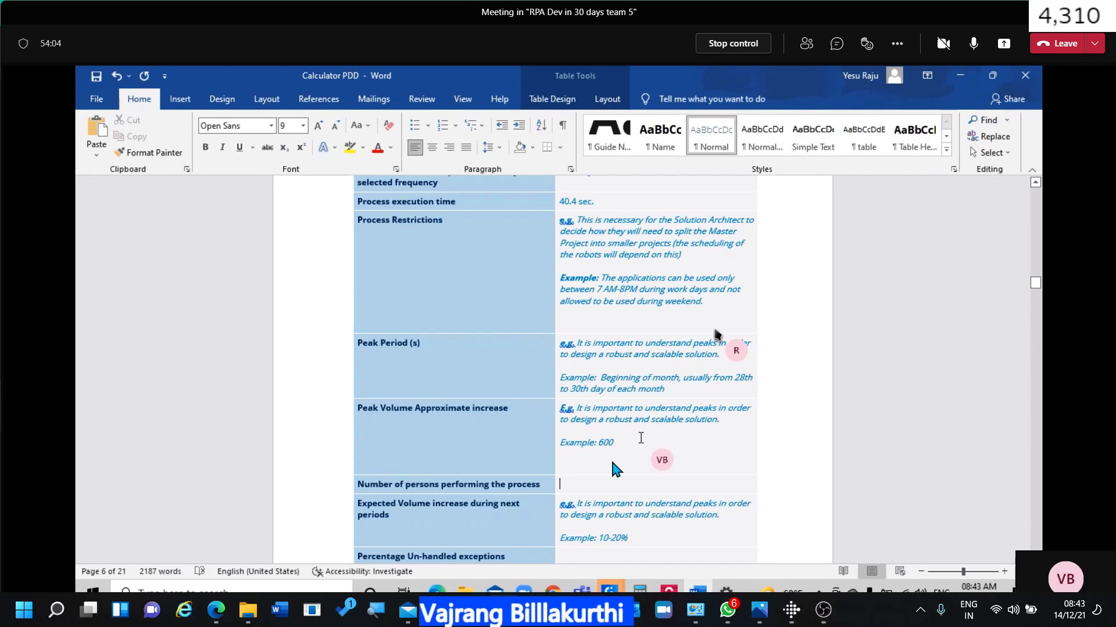
Enter 10 as the number of persons performing the process in the Calculator PDD table.
{"action": "type", "text": "10"}
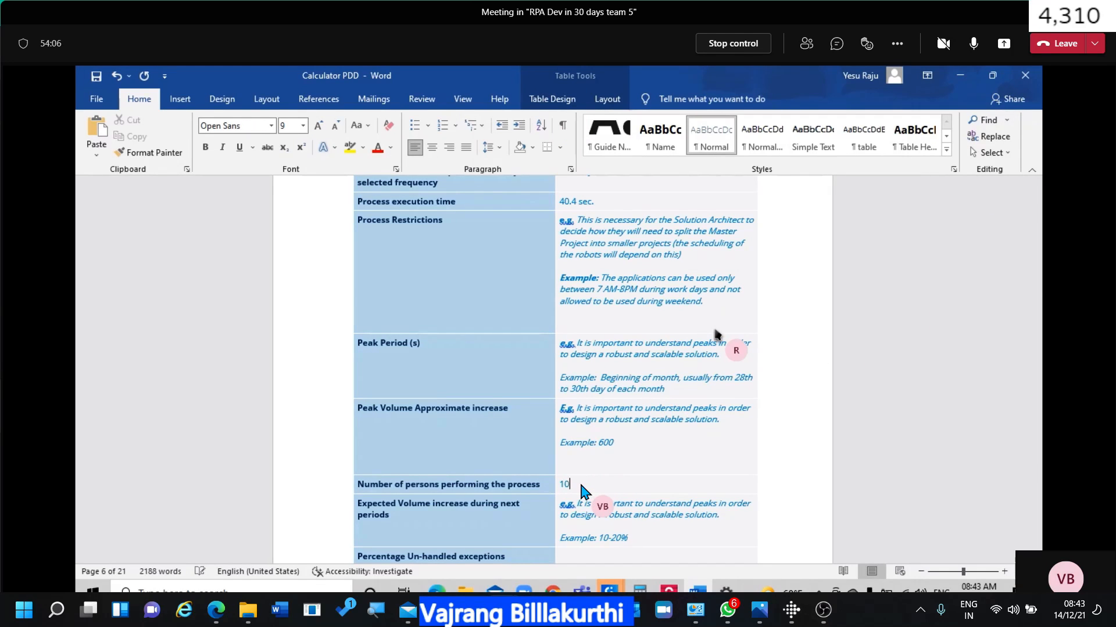
{"action": "left_click", "coordinate": [789, 431]}
{"action": "scroll", "coordinate": [789, 431], "scroll_direction": "down", "scroll_amount": 3}
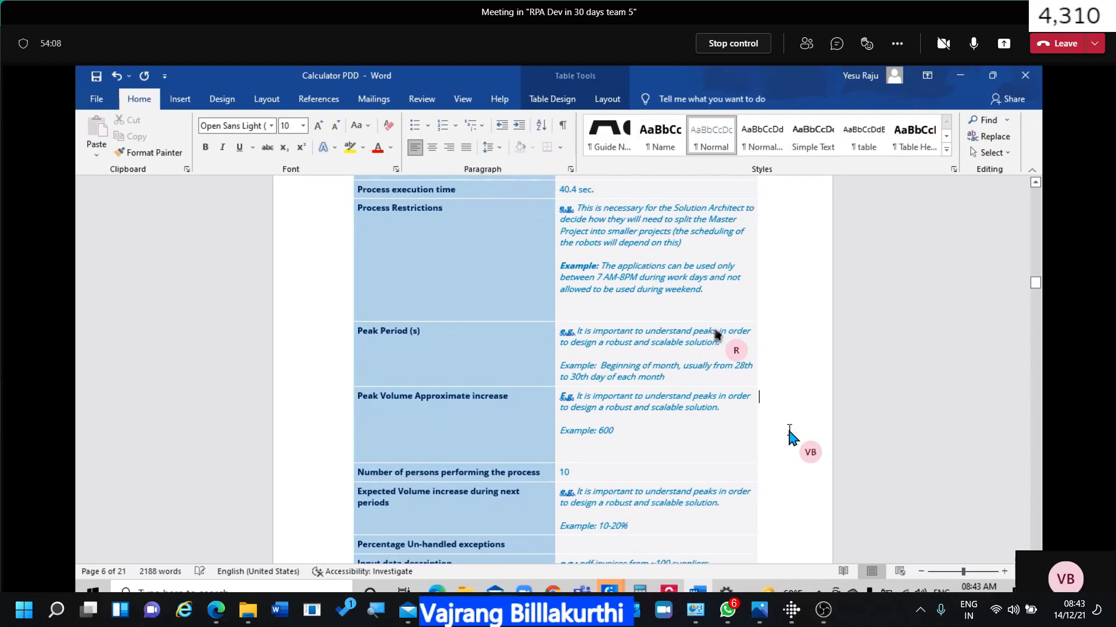
{"action": "scroll", "coordinate": [789, 437], "scroll_direction": "down", "scroll_amount": 2}
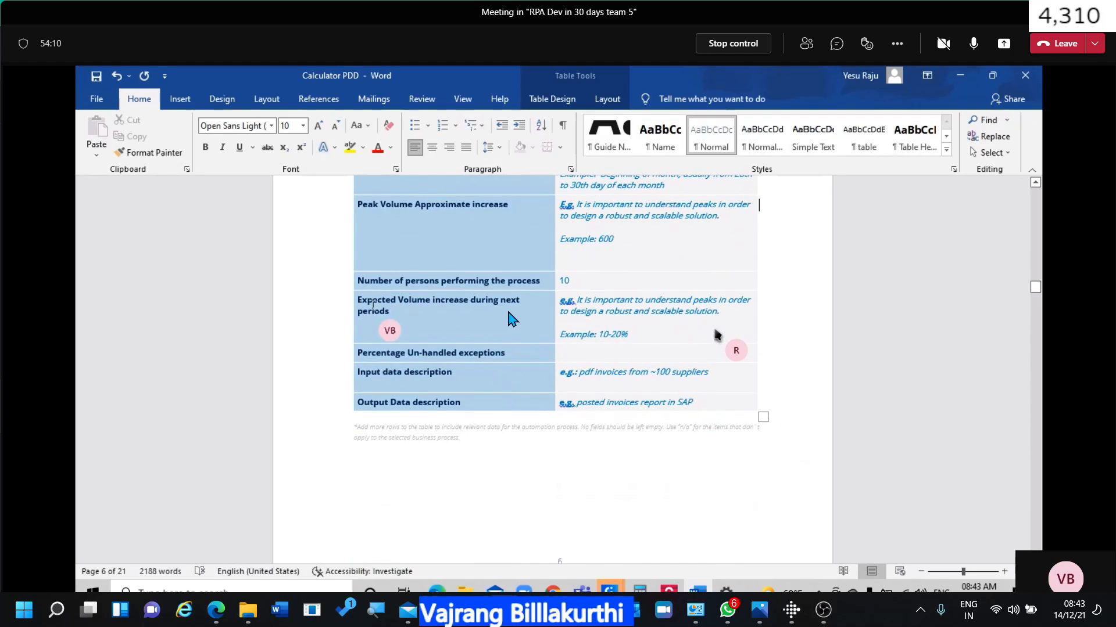
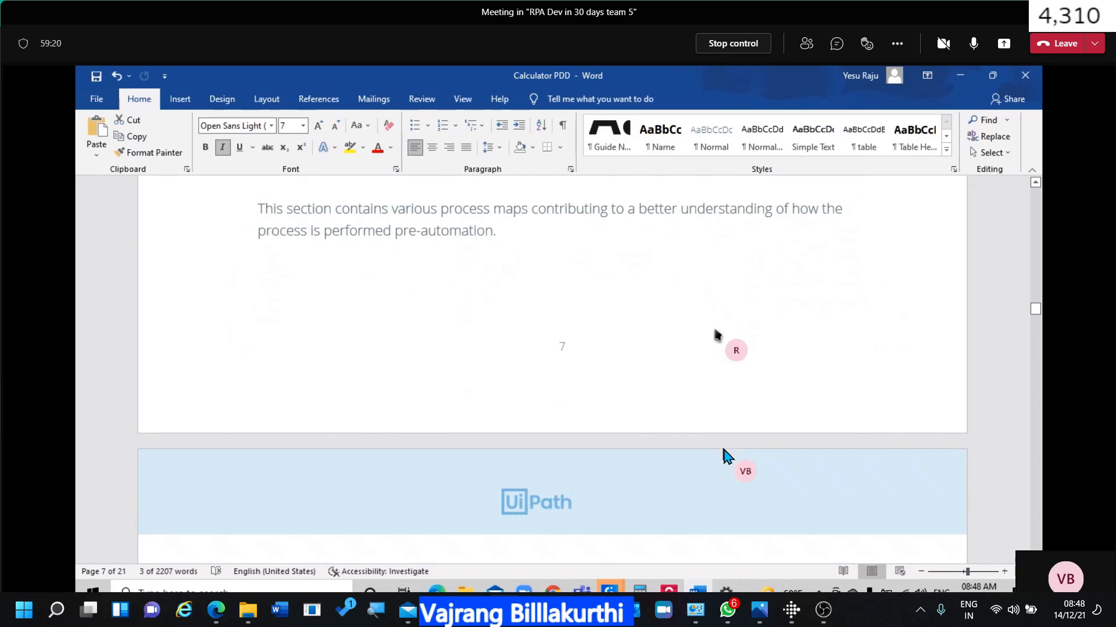
{"action": "scroll", "coordinate": [725, 455], "scroll_direction": "down", "scroll_amount": 9}
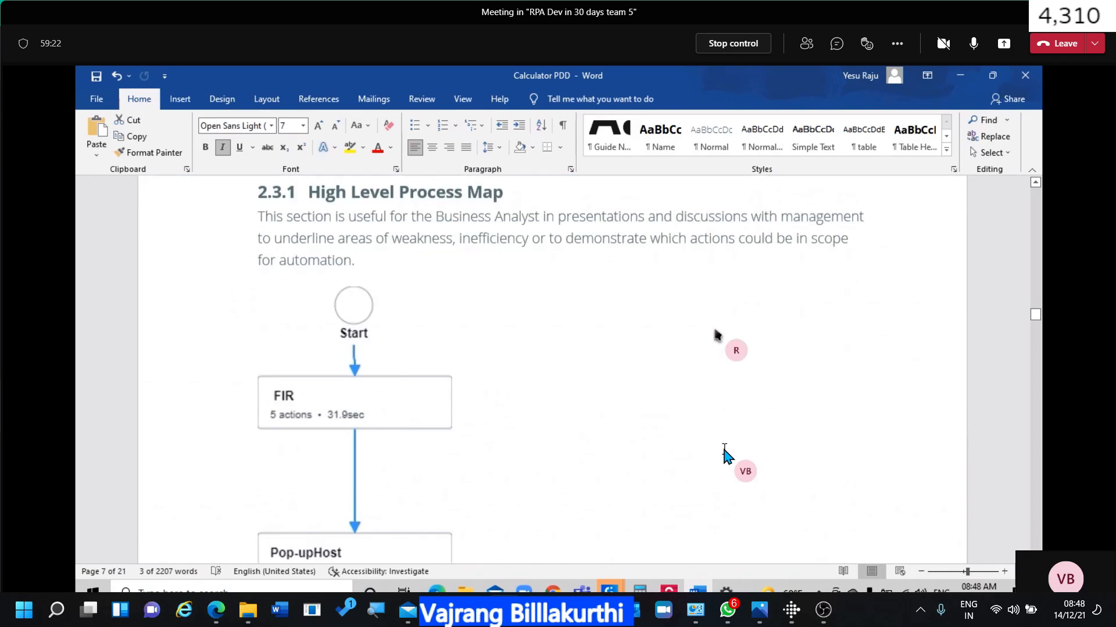
Scroll the Calculator PDD to the 2.3 AS IS Process Map heading on page 7.
{"action": "scroll", "coordinate": [724, 455], "scroll_direction": "up", "scroll_amount": 9}
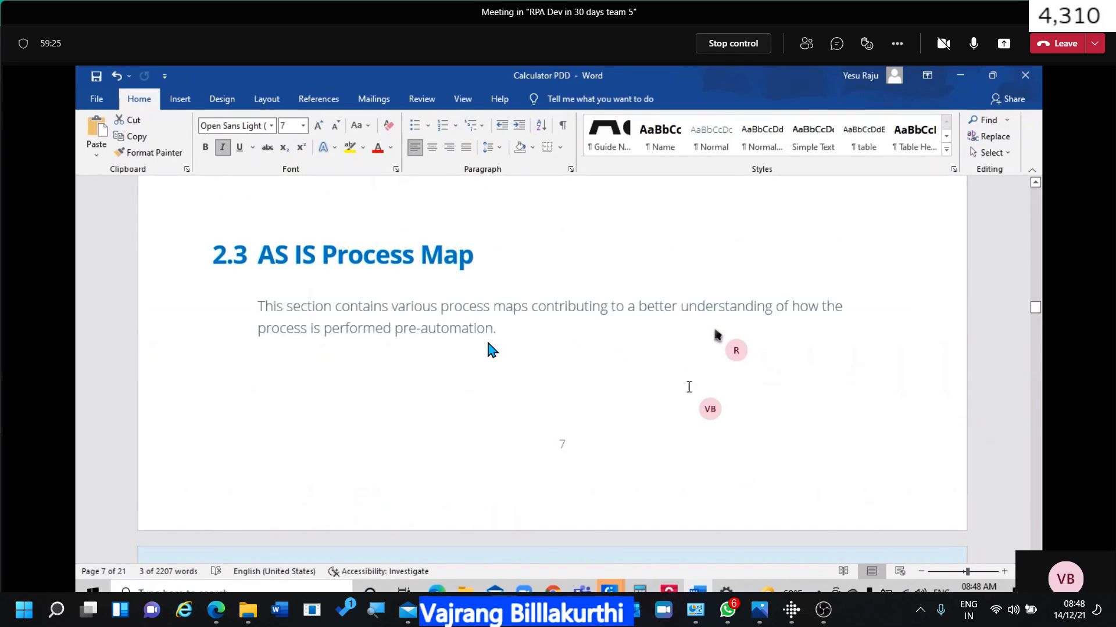
Start a clean new paragraph below the AS IS Process Map intro, removing stray letters.
{"action": "left_click", "coordinate": [353, 384]}
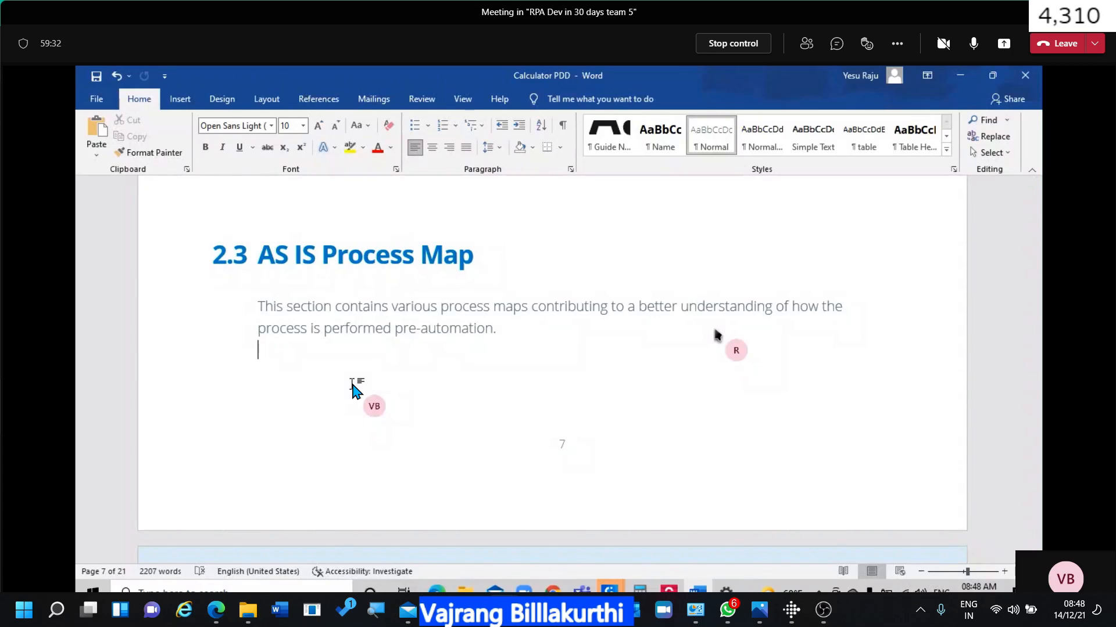
{"action": "type", "text": "Op"}
{"action": "key", "text": "BackSpace"}
{"action": "key", "text": "BackSpace"}
{"action": "key", "text": "BackSpace"}
{"action": "key", "text": "BackSpace"}
{"action": "type", "text": "Re"}
{"action": "key", "text": "BackSpace"}
{"action": "key", "text": "BackSpace"}
{"action": "key", "text": "Return"}
{"action": "key", "text": "Return"}
Type the flow 'Read excel data --> for each row --> perform arithmetic operation --> ... send output over email'.
{"action": "type", "text": "Read excel data "}
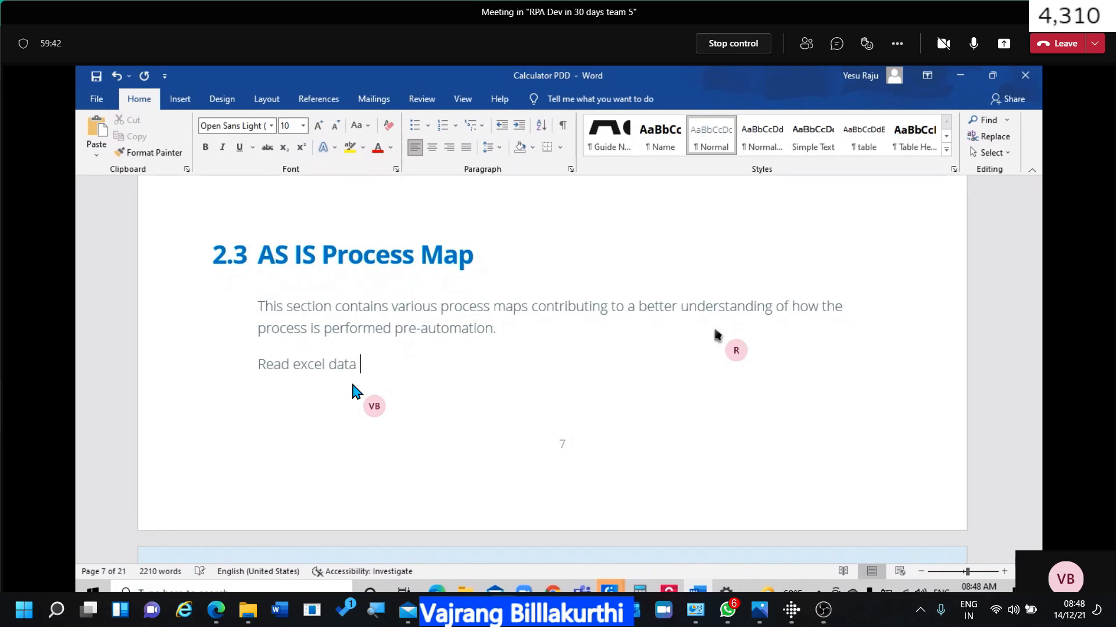
{"action": "type", "text": "-->"}
{"action": "type", "text": "for ea"}
{"action": "type", "text": "ch "}
{"action": "type", "text": "in"}
{"action": "key", "text": "BackSpace"}
{"action": "key", "text": "BackSpace"}
{"action": "type", "text": "ro"}
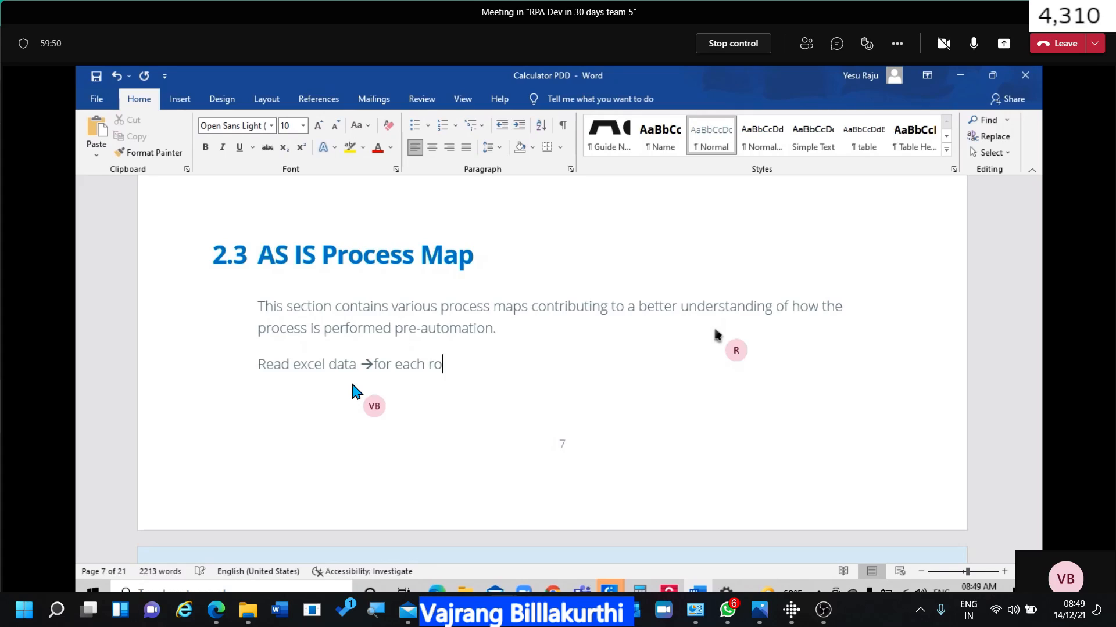
{"action": "type", "text": "w"}
{"action": "type", "text": "->"}
{"action": "type", "text": " -> "}
{"action": "type", "text": "o"}
{"action": "key", "text": "BackSpace"}
{"action": "type", "text": "per"}
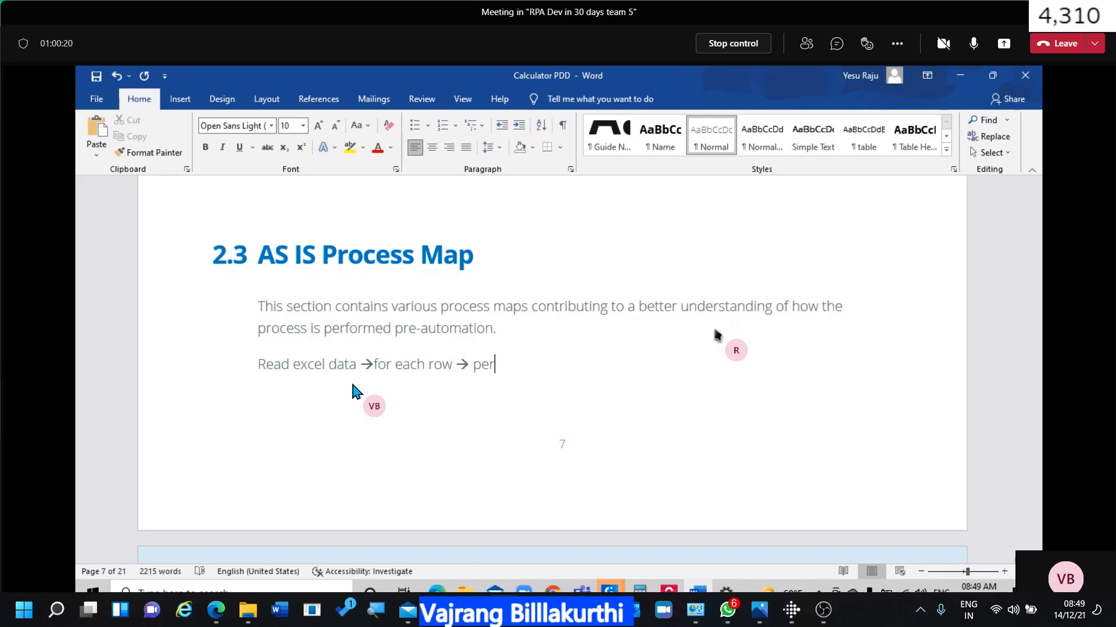
{"action": "type", "text": "form arithmetic o"}
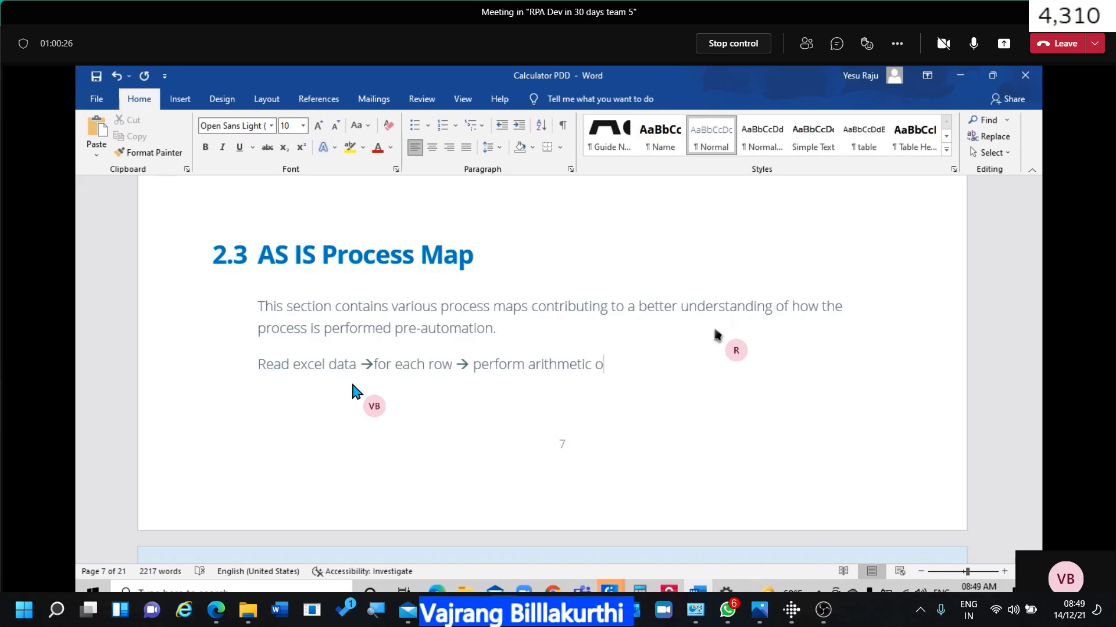
{"action": "type", "text": "peration -"}
{"action": "key", "text": "BackSpace"}
{"action": "type", "text": "--?"}
{"action": "type", "text": "> exr"}
{"action": "type", "text": "ract re"}
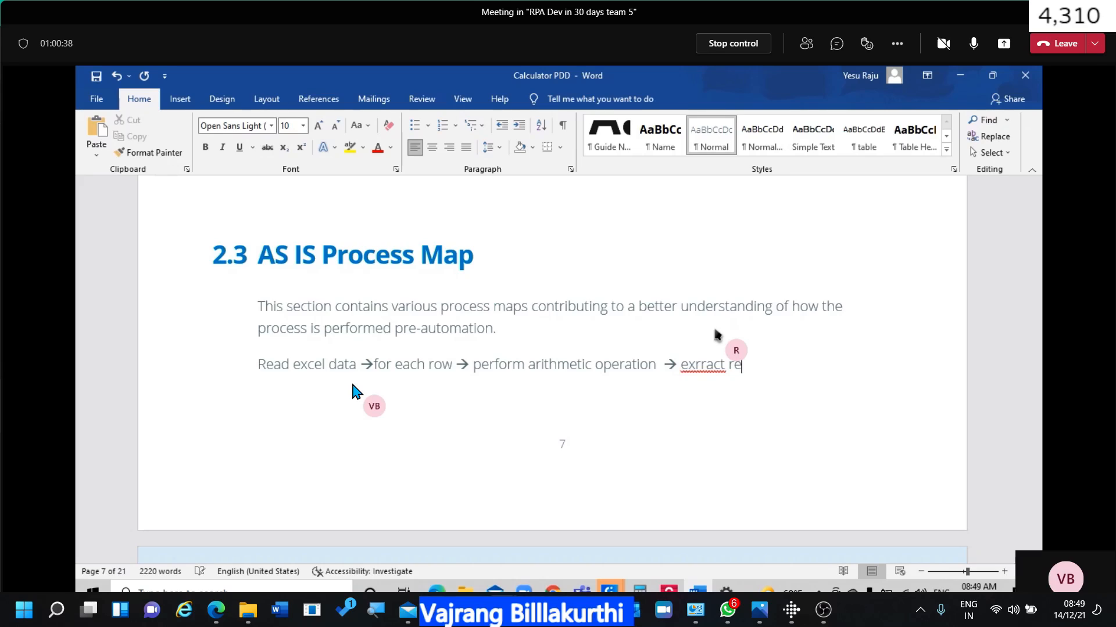
{"action": "type", "text": "sult "}
{"action": "type", "text": "--> "}
{"action": "type", "text": "fill it ba"}
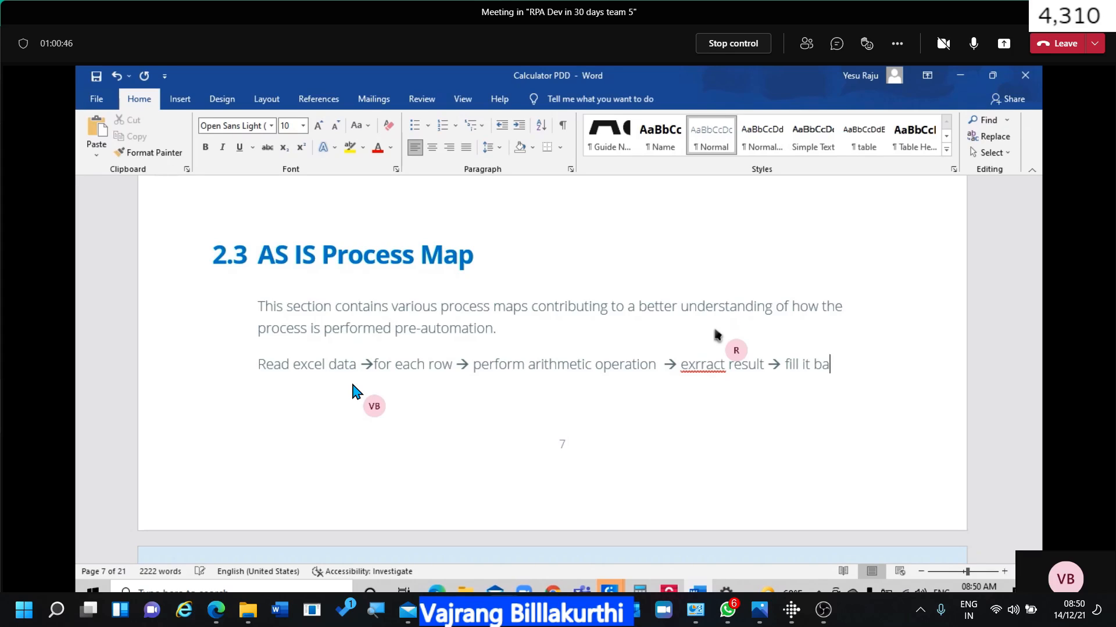
{"action": "type", "text": "ck in excel"}
{"action": "type", "text": " -> "}
{"action": "type", "text": "s"}
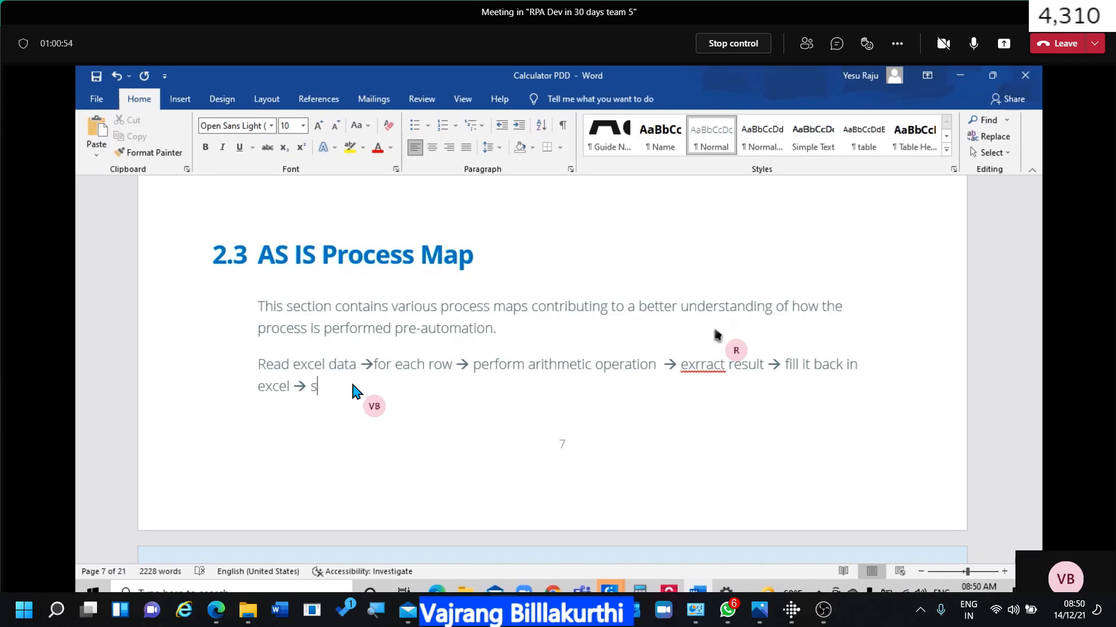
{"action": "type", "text": "end output over email"}
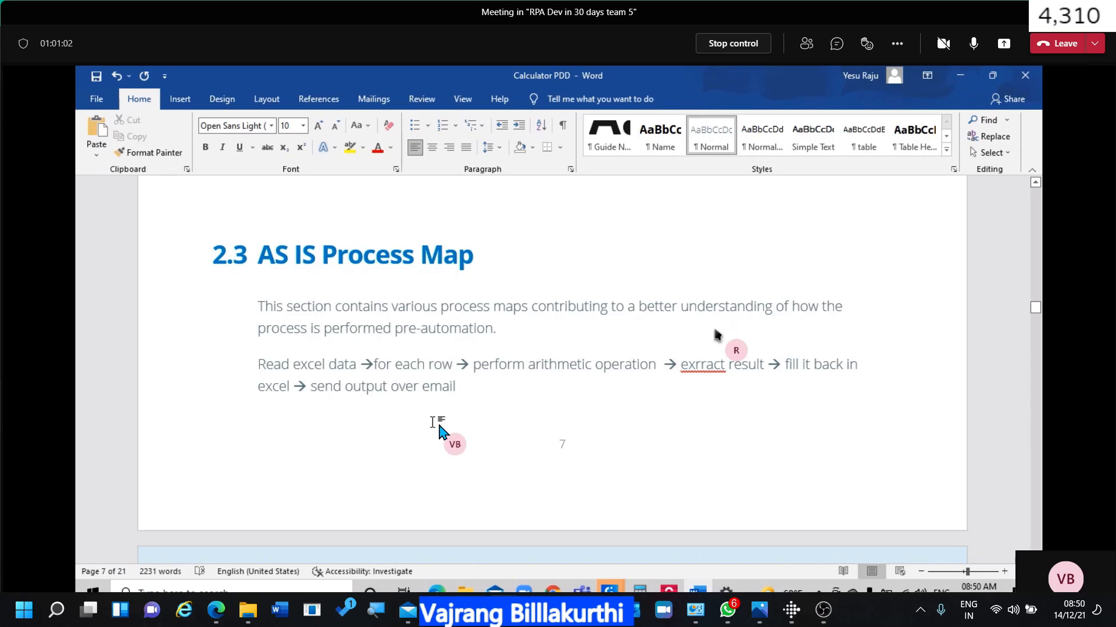
{"action": "scroll", "coordinate": [439, 429], "scroll_direction": "down", "scroll_amount": 3}
{"action": "scroll", "coordinate": [441, 430], "scroll_direction": "down", "scroll_amount": 3}
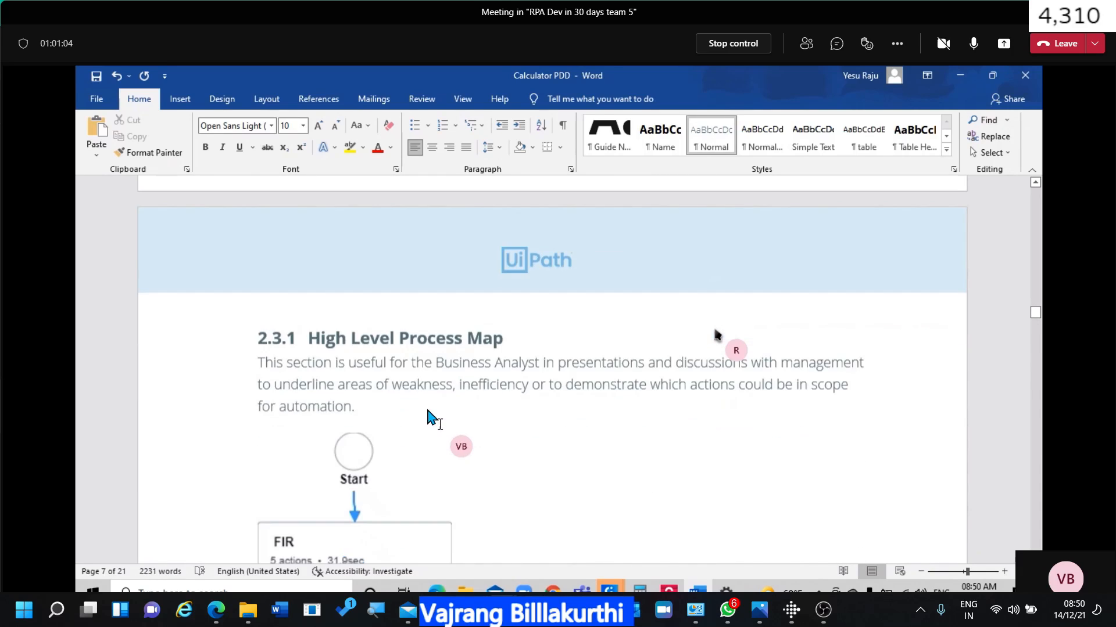
{"action": "scroll", "coordinate": [380, 406], "scroll_direction": "down", "scroll_amount": 5}
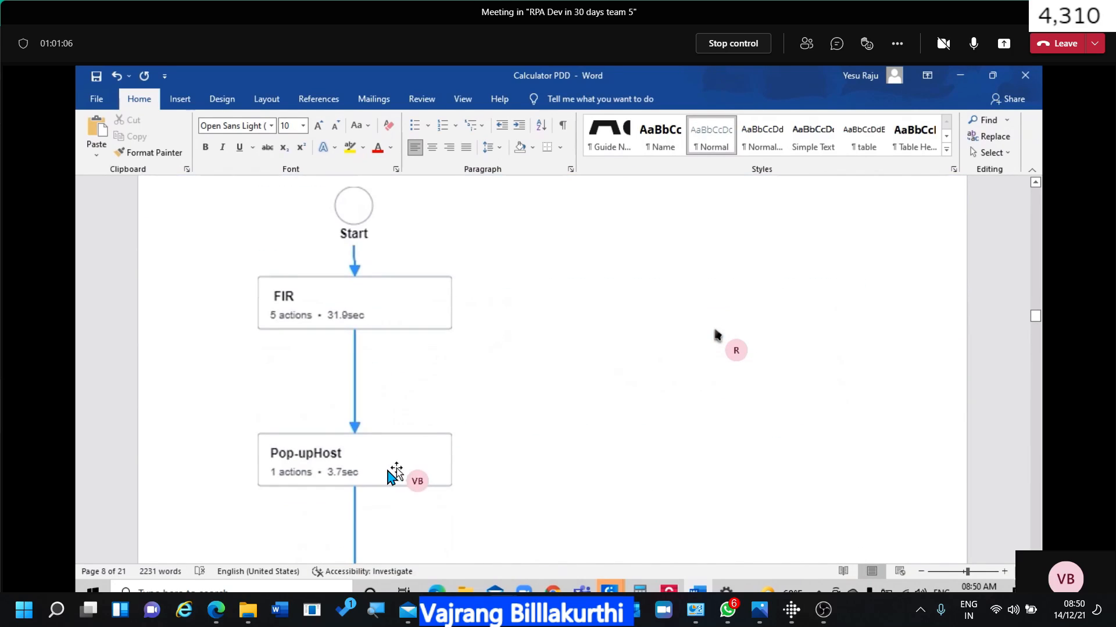
{"action": "left_click", "coordinate": [380, 300]}
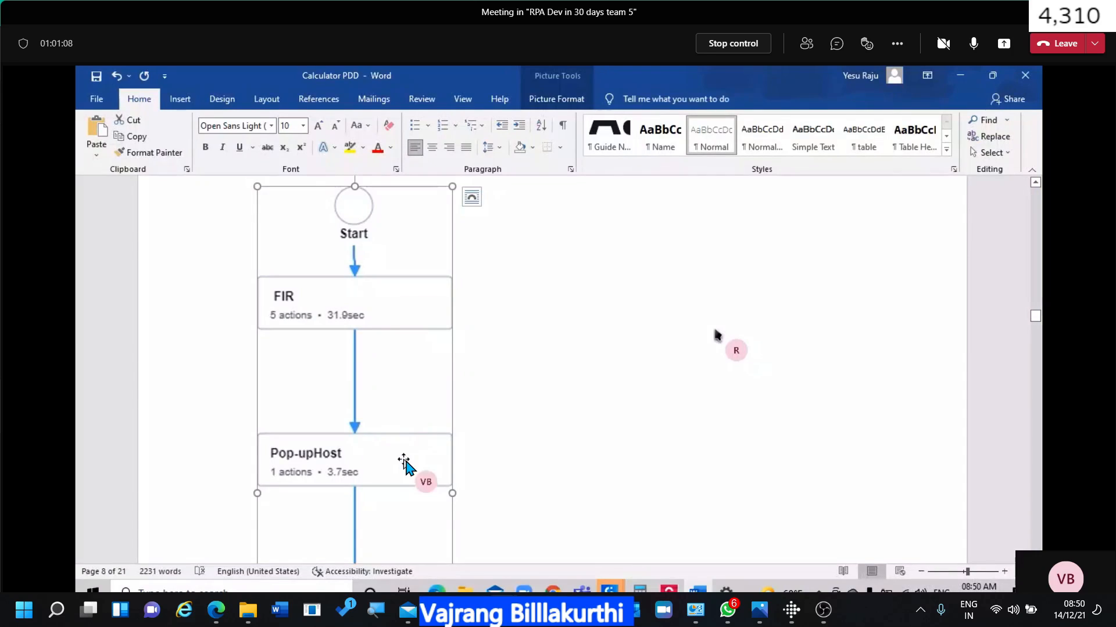
{"action": "scroll", "coordinate": [406, 462], "scroll_direction": "down", "scroll_amount": 5}
{"action": "scroll", "coordinate": [405, 463], "scroll_direction": "down", "scroll_amount": 2}
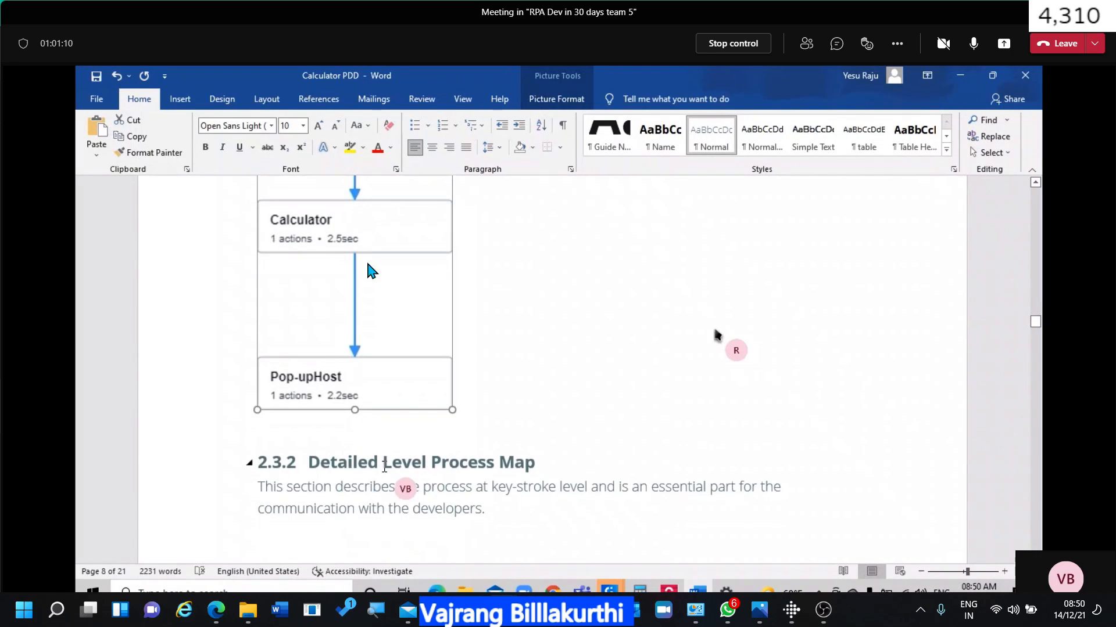
{"action": "scroll", "coordinate": [530, 390], "scroll_direction": "up", "scroll_amount": 7}
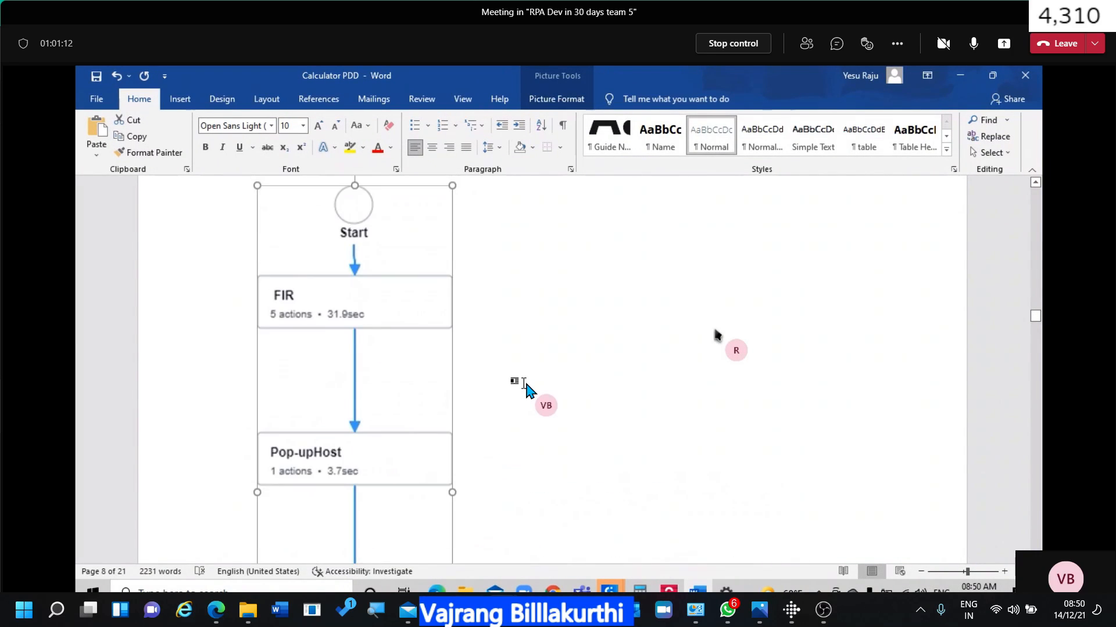
{"action": "scroll", "coordinate": [525, 385], "scroll_direction": "up", "scroll_amount": 6}
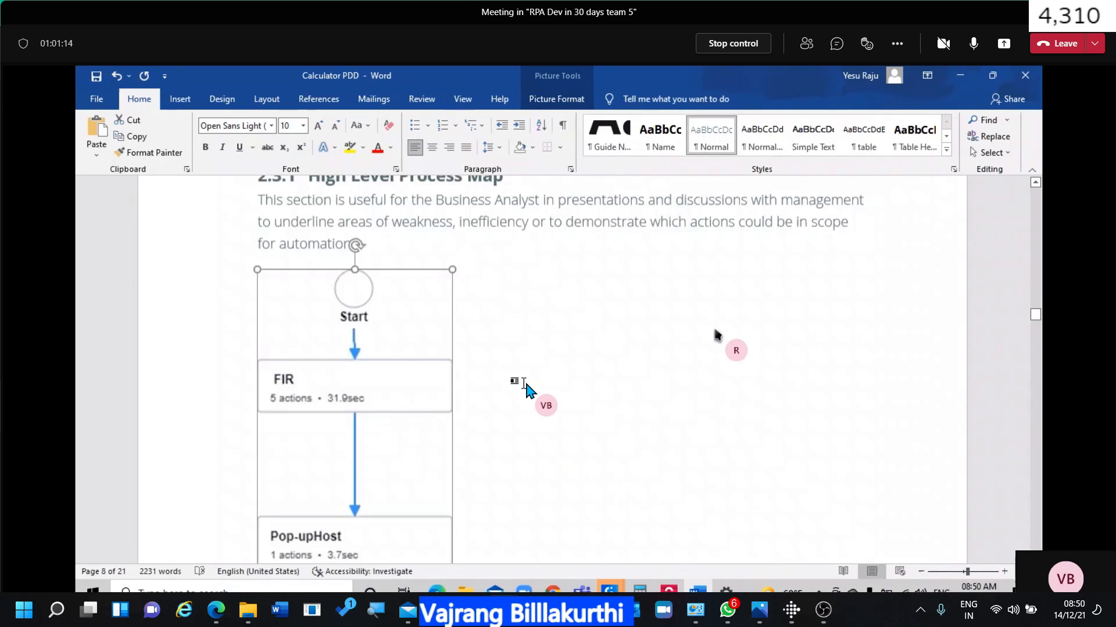
{"action": "scroll", "coordinate": [525, 384], "scroll_direction": "up", "scroll_amount": 3}
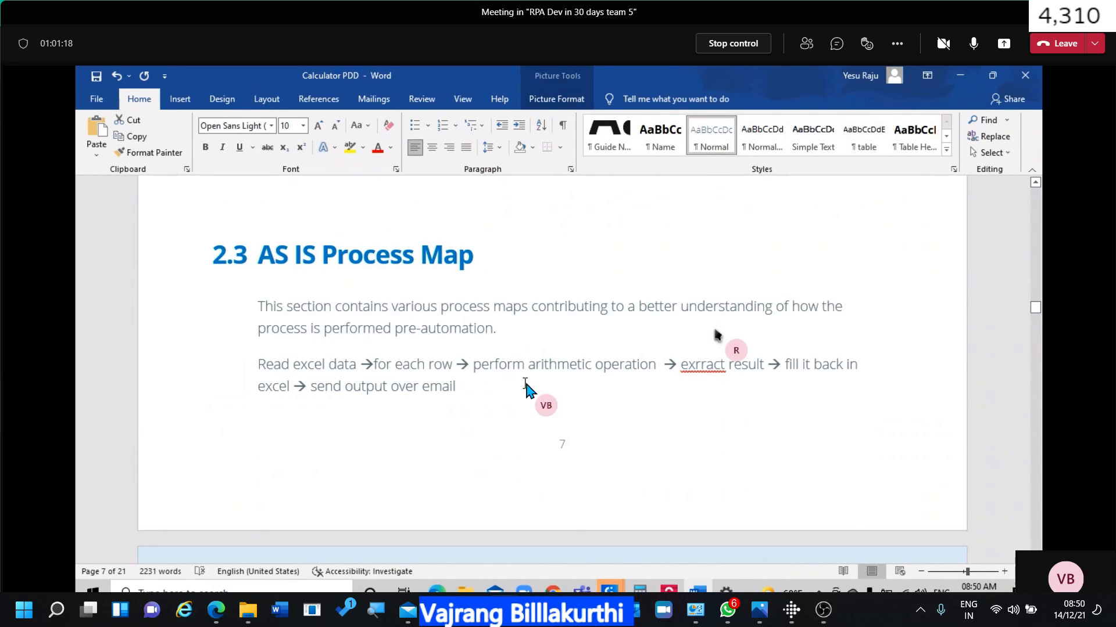
{"action": "scroll", "coordinate": [525, 383], "scroll_direction": "down", "scroll_amount": 3}
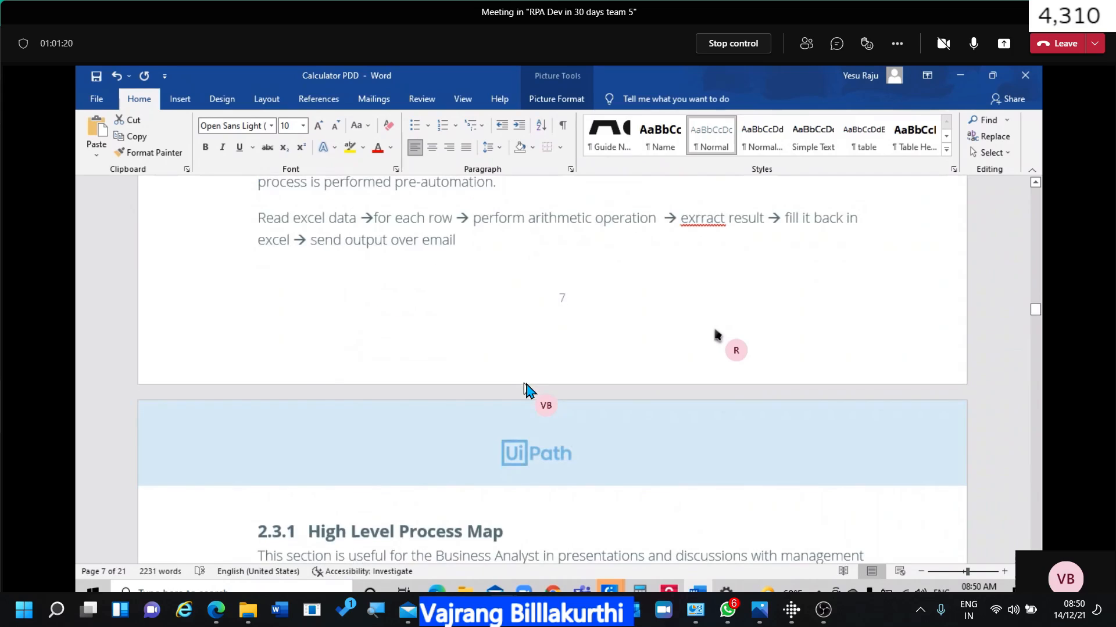
{"action": "scroll", "coordinate": [525, 383], "scroll_direction": "up", "scroll_amount": 2}
{"action": "scroll", "coordinate": [525, 383], "scroll_direction": "up", "scroll_amount": 1}
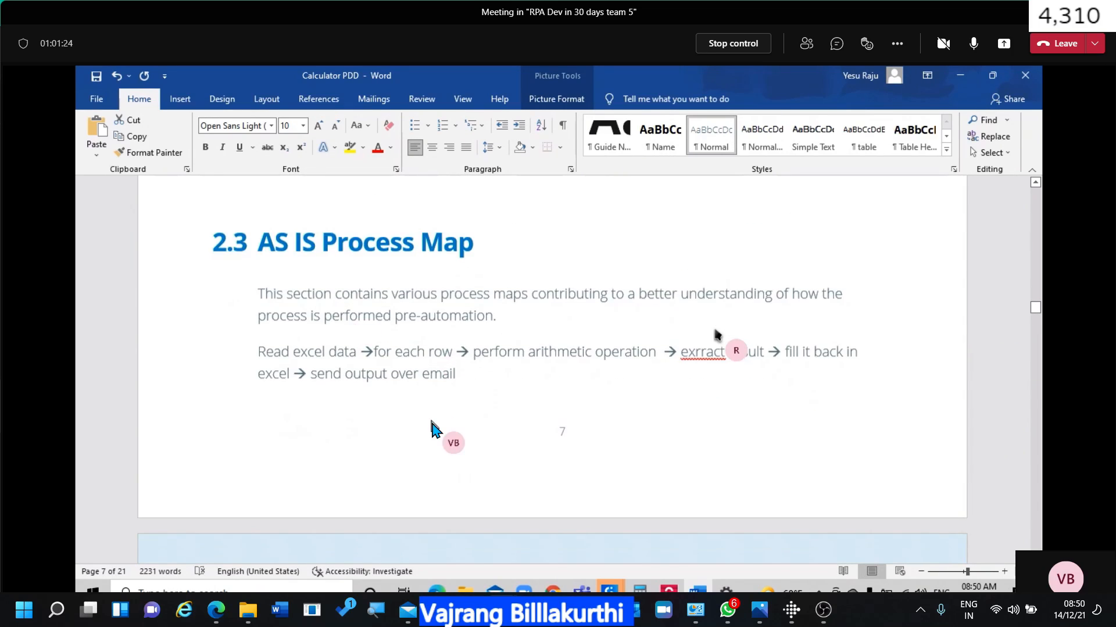
{"action": "scroll", "coordinate": [431, 423], "scroll_direction": "down", "scroll_amount": 5}
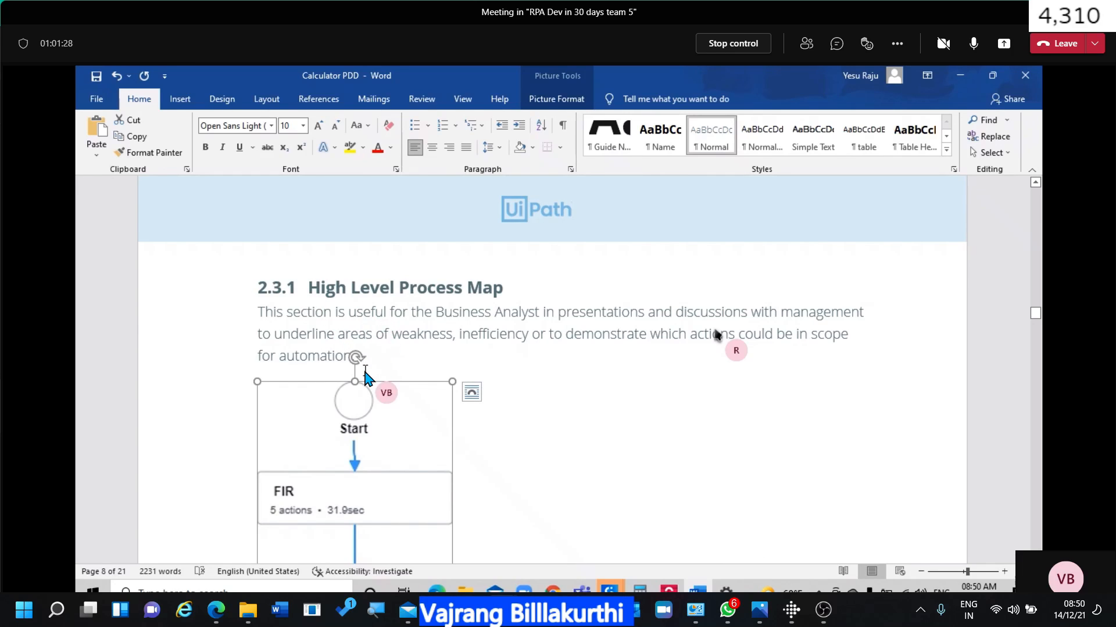
{"action": "scroll", "coordinate": [366, 377], "scroll_direction": "up", "scroll_amount": 5}
{"action": "scroll", "coordinate": [366, 376], "scroll_direction": "up", "scroll_amount": 2}
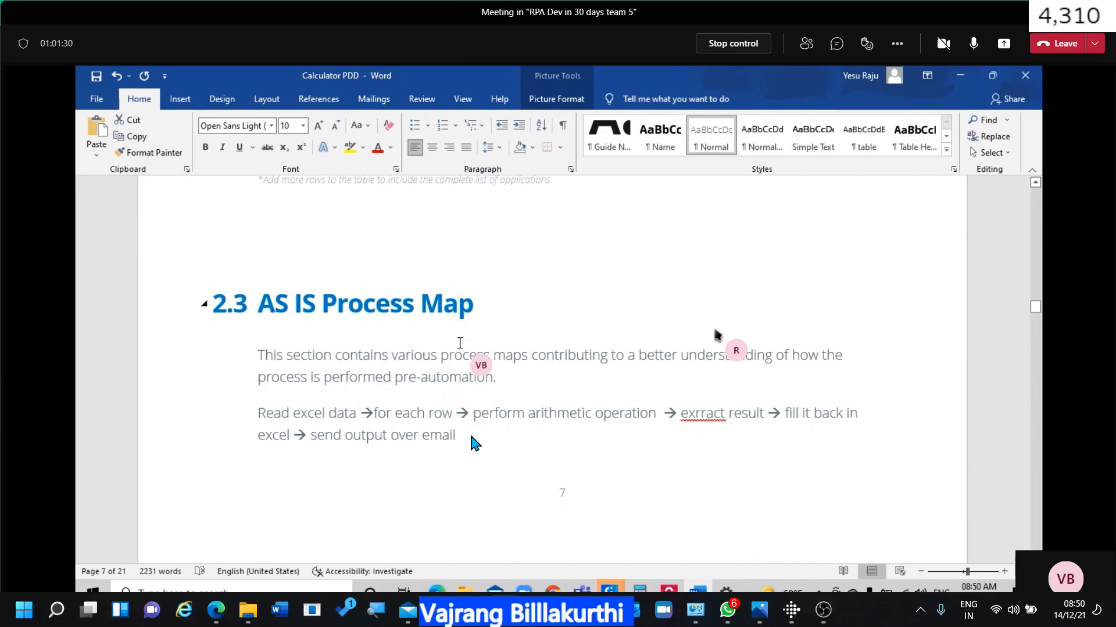
Move the Read excel data paragraph to a new line after 'for automation.' under 2.3.1.
{"action": "left_click_drag", "start_coordinate": [236, 401], "coordinate": [236, 398]}
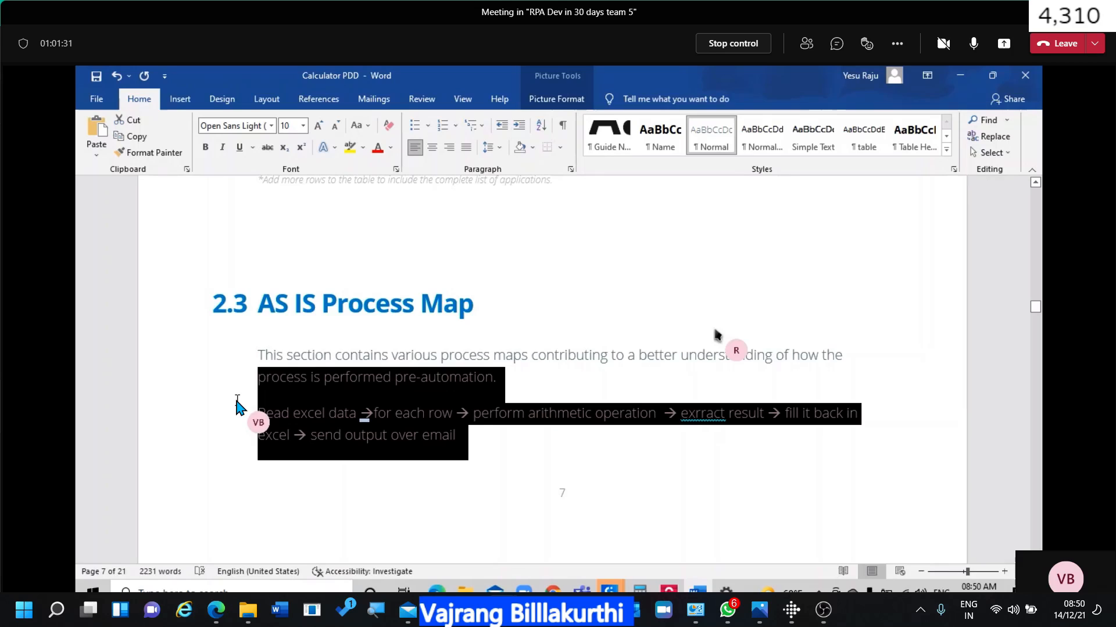
{"action": "left_click", "coordinate": [267, 413]}
{"action": "left_click_drag", "start_coordinate": [463, 434], "coordinate": [263, 407]}
{"action": "key", "text": "ctrl+c"}
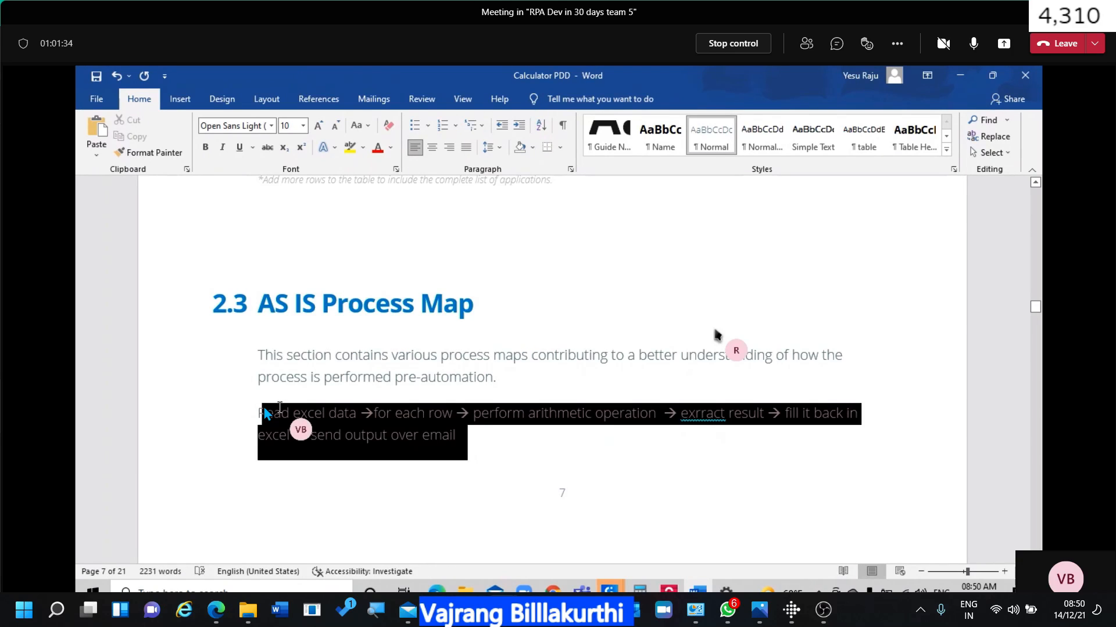
{"action": "key", "text": "Delete"}
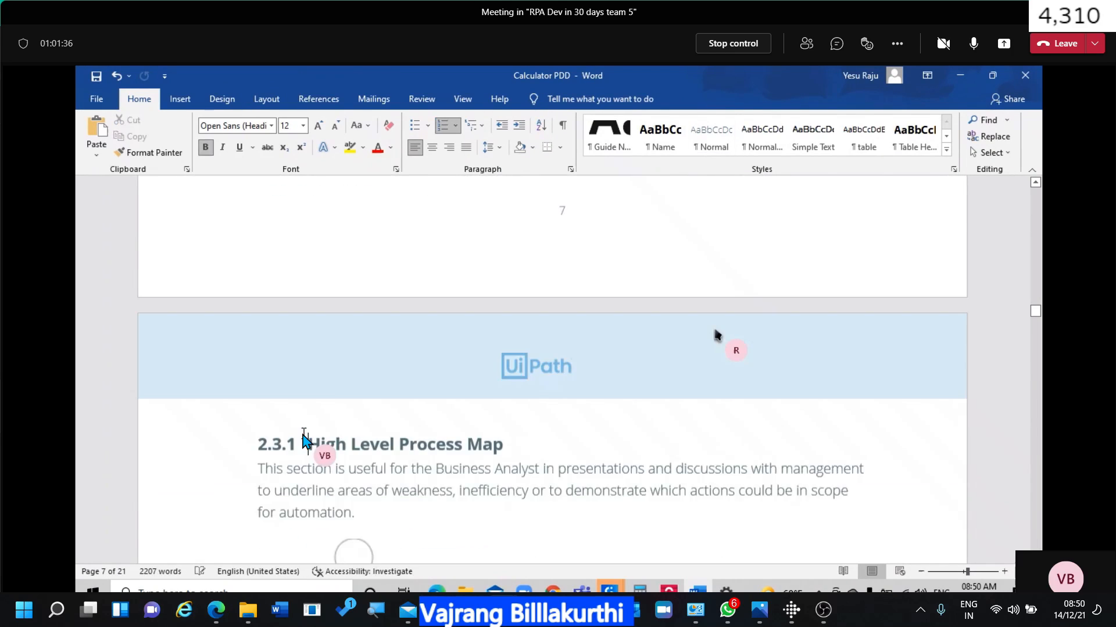
{"action": "scroll", "coordinate": [302, 430], "scroll_direction": "down", "scroll_amount": 7}
{"action": "left_click", "coordinate": [388, 296]}
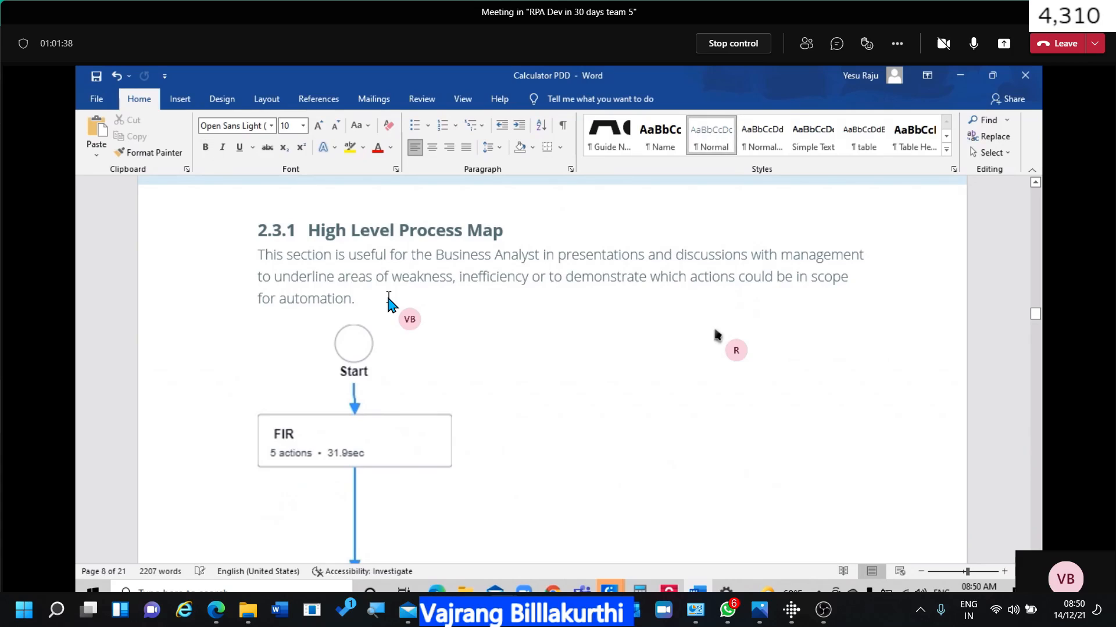
{"action": "key", "text": "Return"}
{"action": "key", "text": "ctrl+v"}
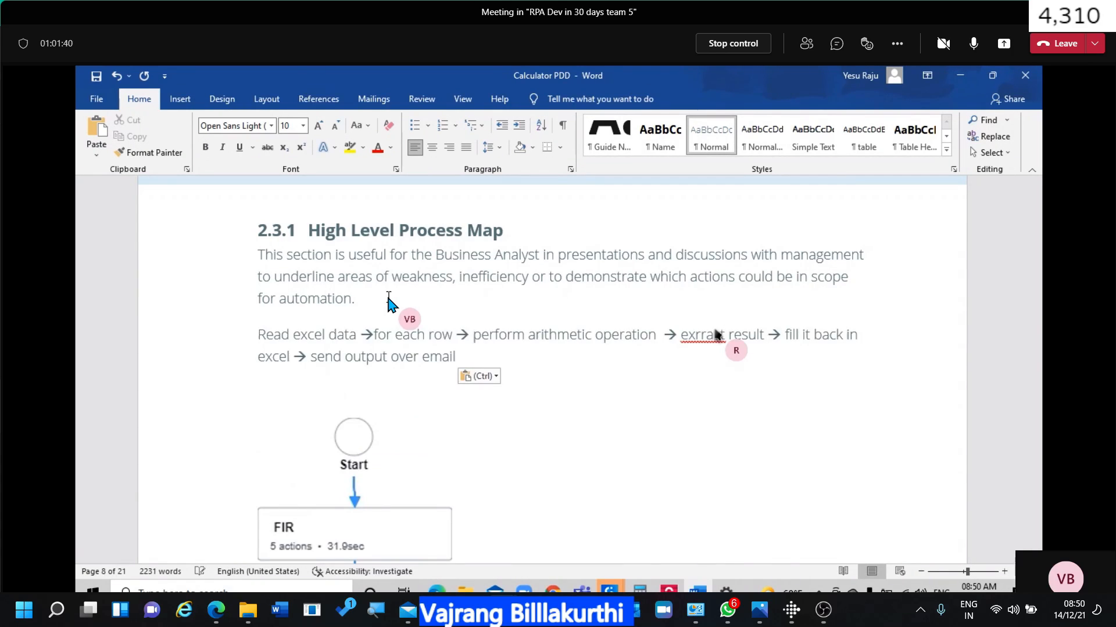
Correct the misspelling 'exrract' to 'extract' in the pasted flow line.
{"action": "scroll", "coordinate": [451, 381], "scroll_direction": "down", "scroll_amount": 3}
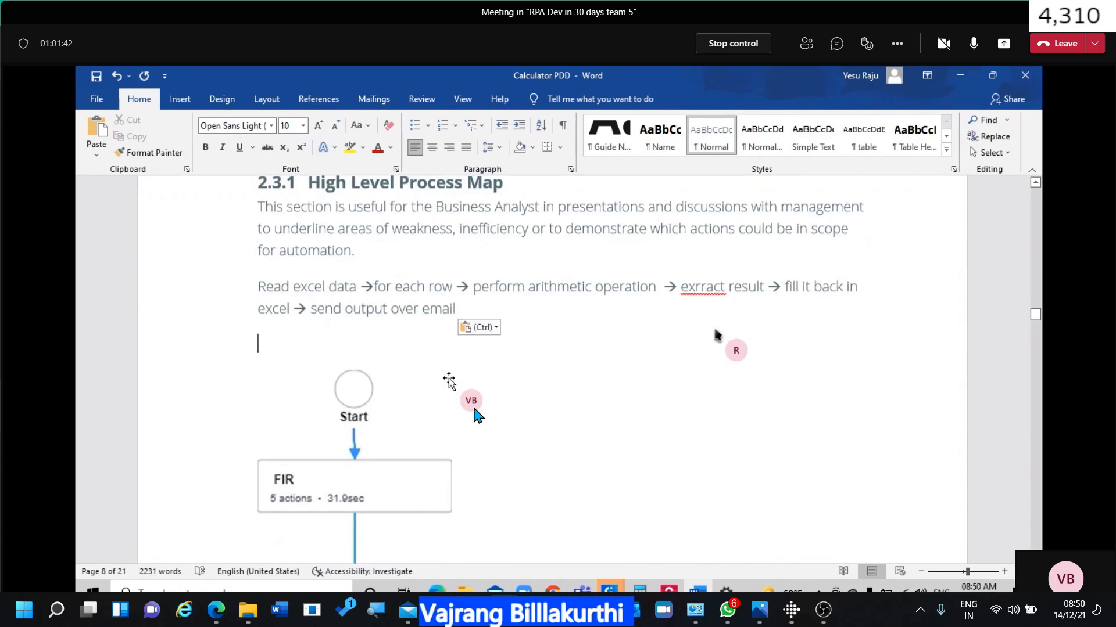
{"action": "scroll", "coordinate": [476, 411], "scroll_direction": "up", "scroll_amount": 4}
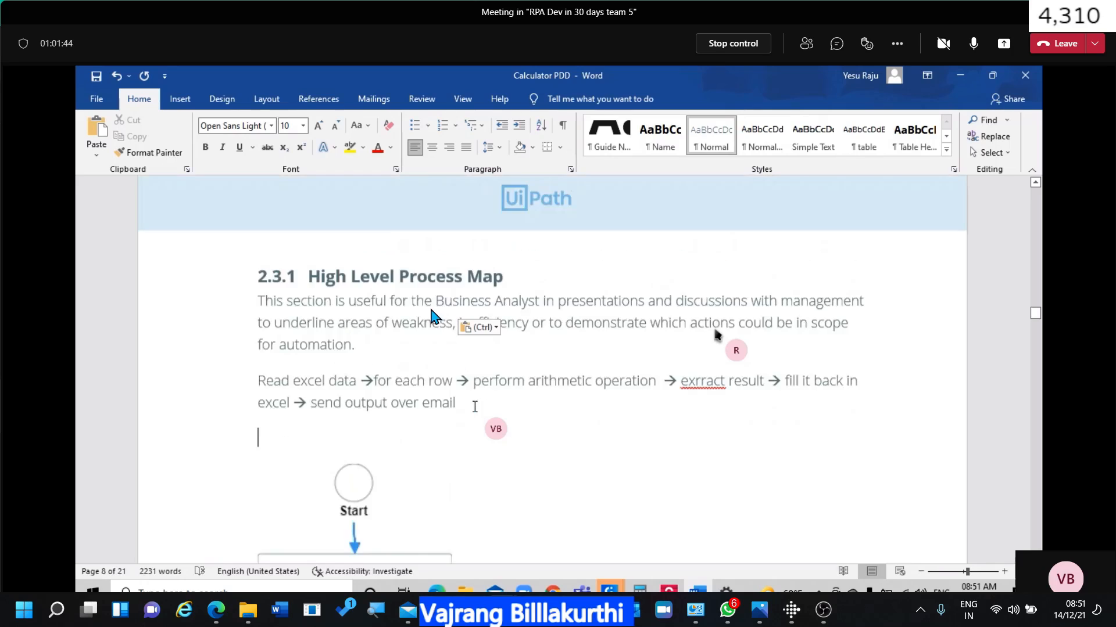
{"action": "right_click", "coordinate": [701, 387]}
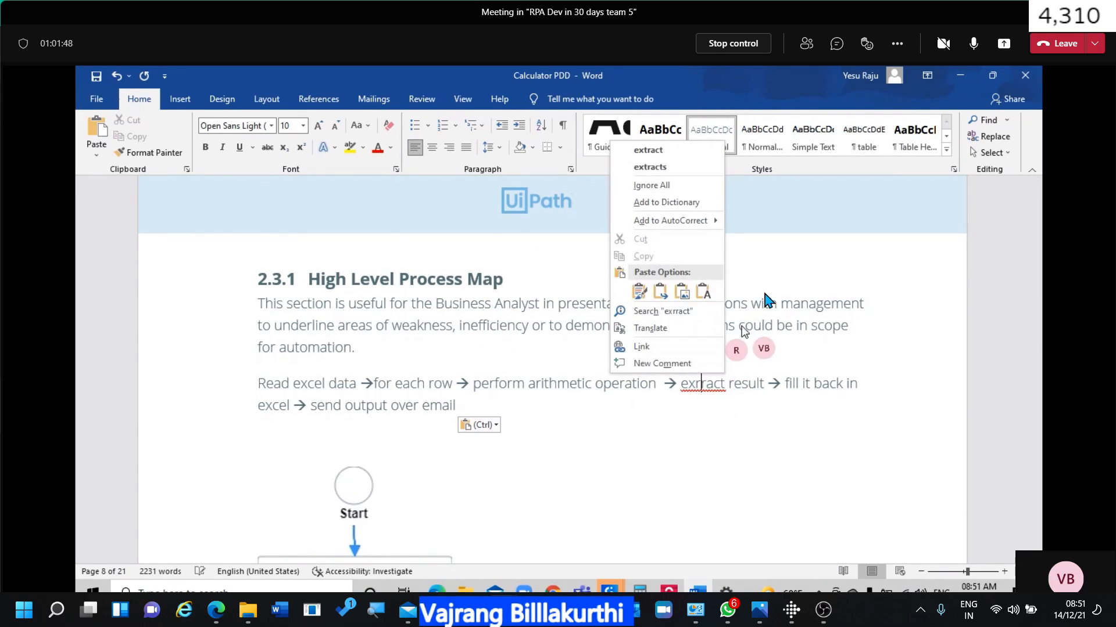
{"action": "left_click", "coordinate": [674, 152]}
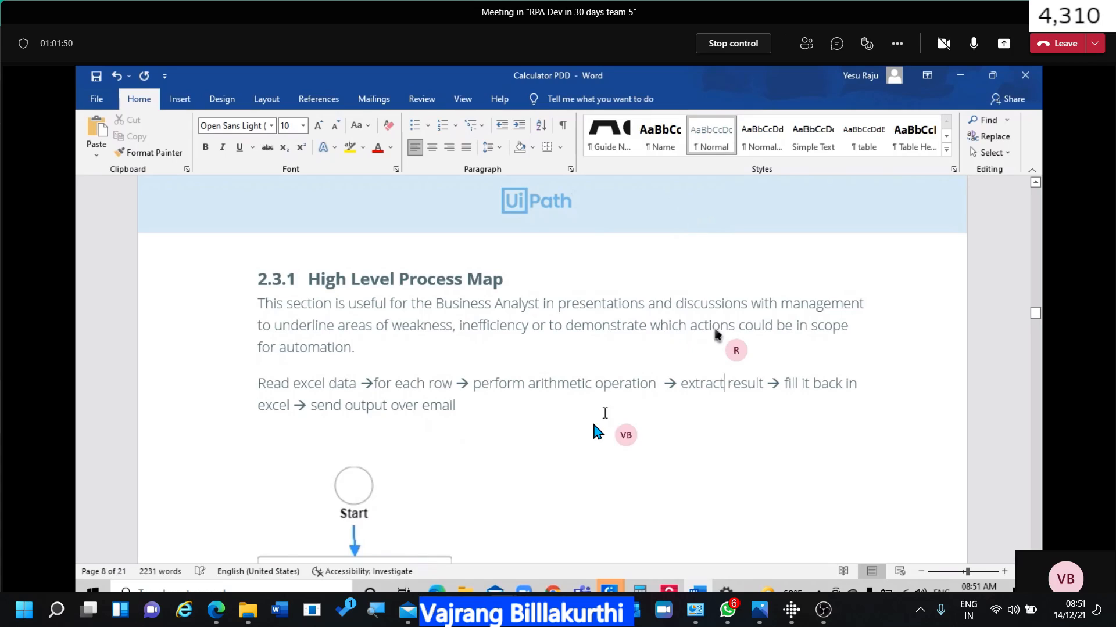
{"action": "scroll", "coordinate": [596, 430], "scroll_direction": "down", "scroll_amount": 2}
{"action": "scroll", "coordinate": [595, 430], "scroll_direction": "down", "scroll_amount": 10}
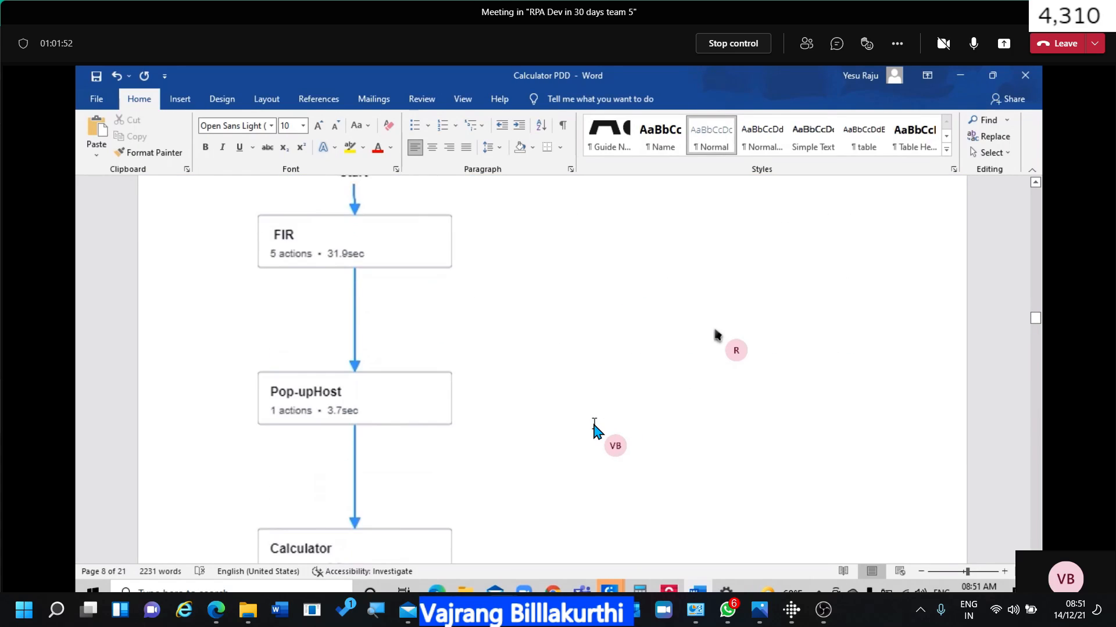
{"action": "scroll", "coordinate": [596, 430], "scroll_direction": "down", "scroll_amount": 3}
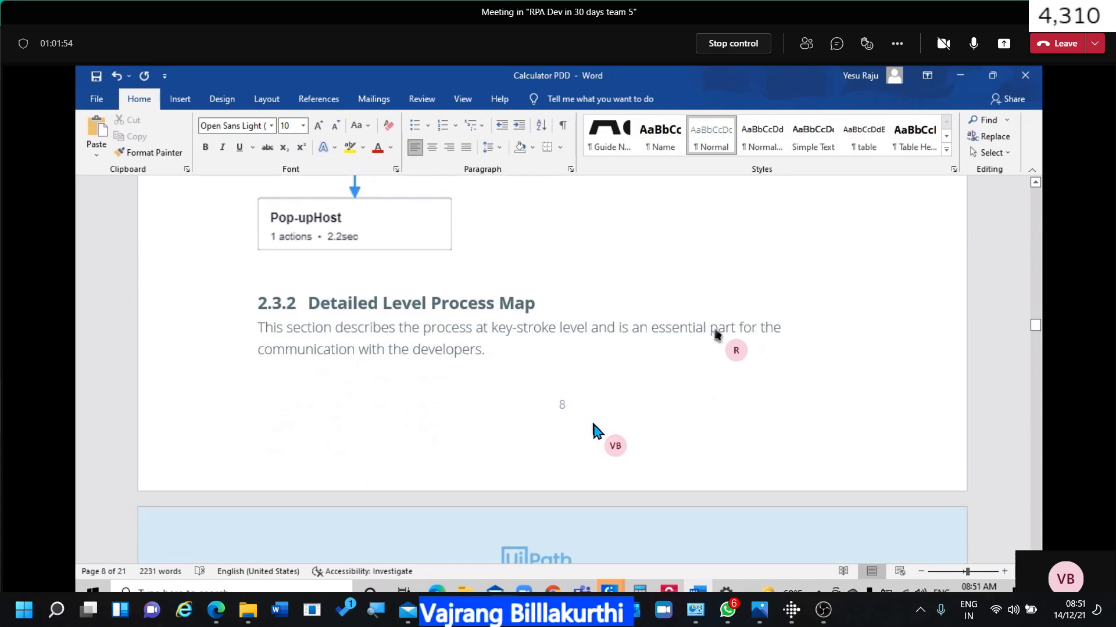
{"action": "scroll", "coordinate": [596, 430], "scroll_direction": "down", "scroll_amount": 4}
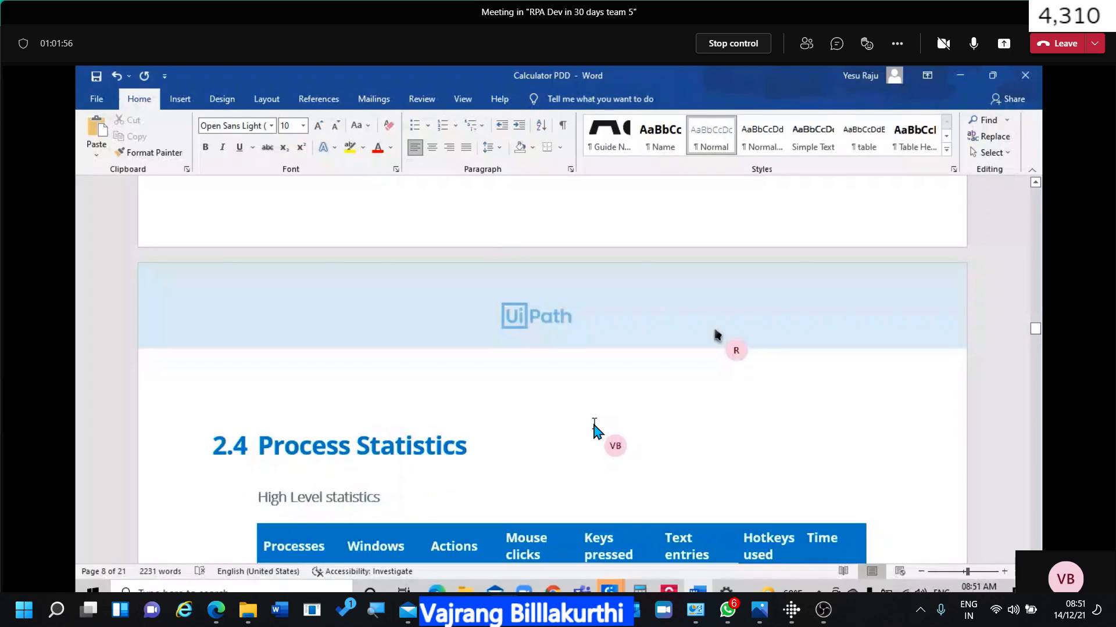
{"action": "scroll", "coordinate": [596, 430], "scroll_direction": "down", "scroll_amount": 3}
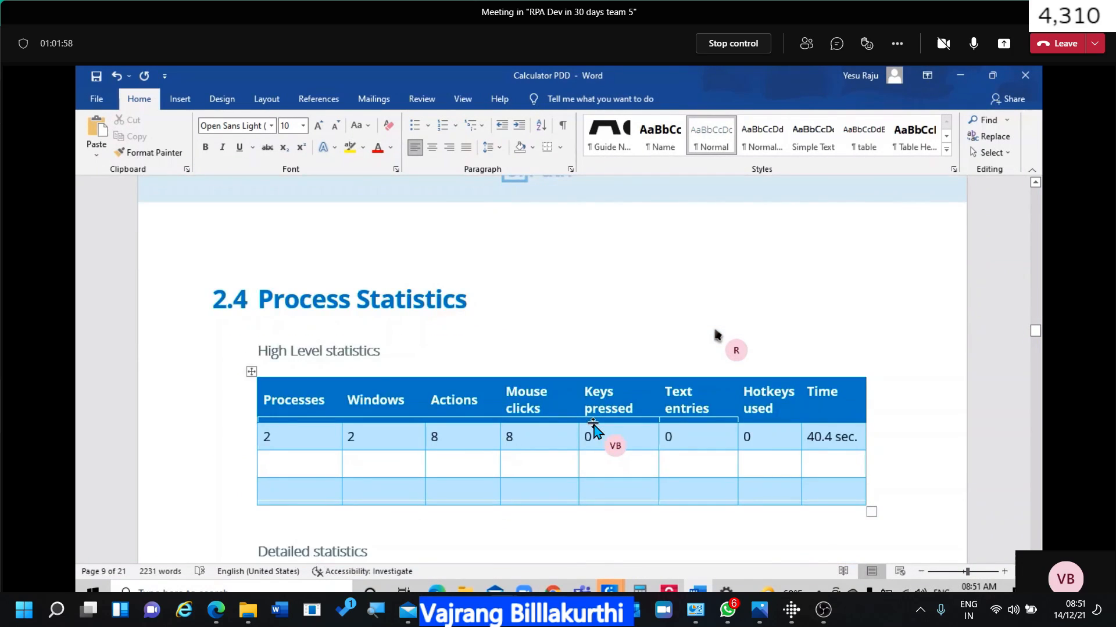
{"action": "scroll", "coordinate": [595, 430], "scroll_direction": "up", "scroll_amount": 6}
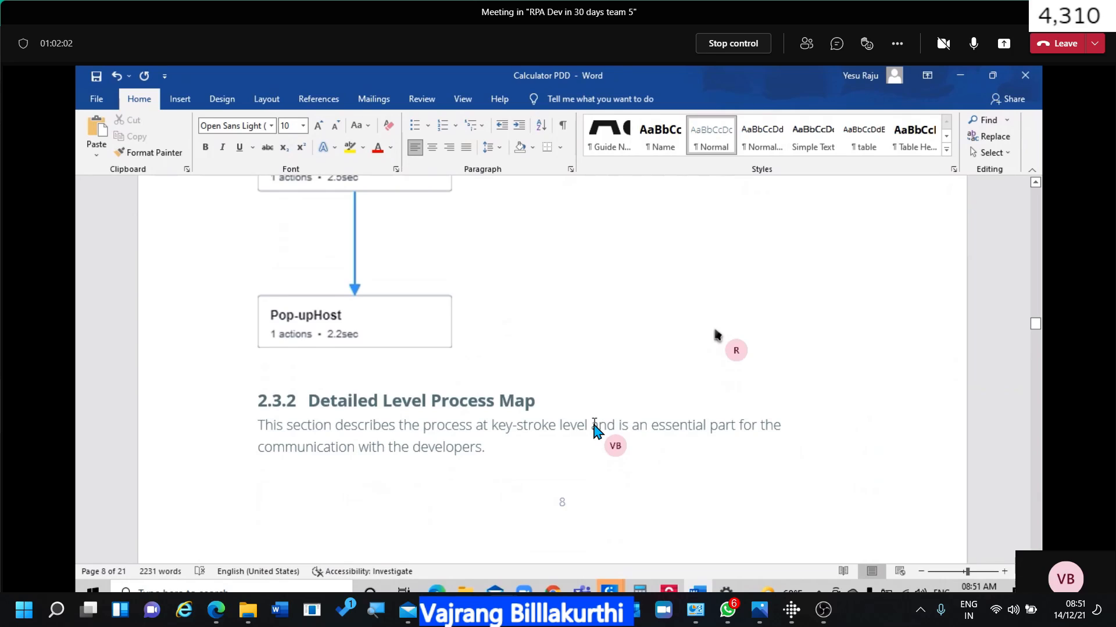
{"action": "scroll", "coordinate": [596, 430], "scroll_direction": "down", "scroll_amount": 7}
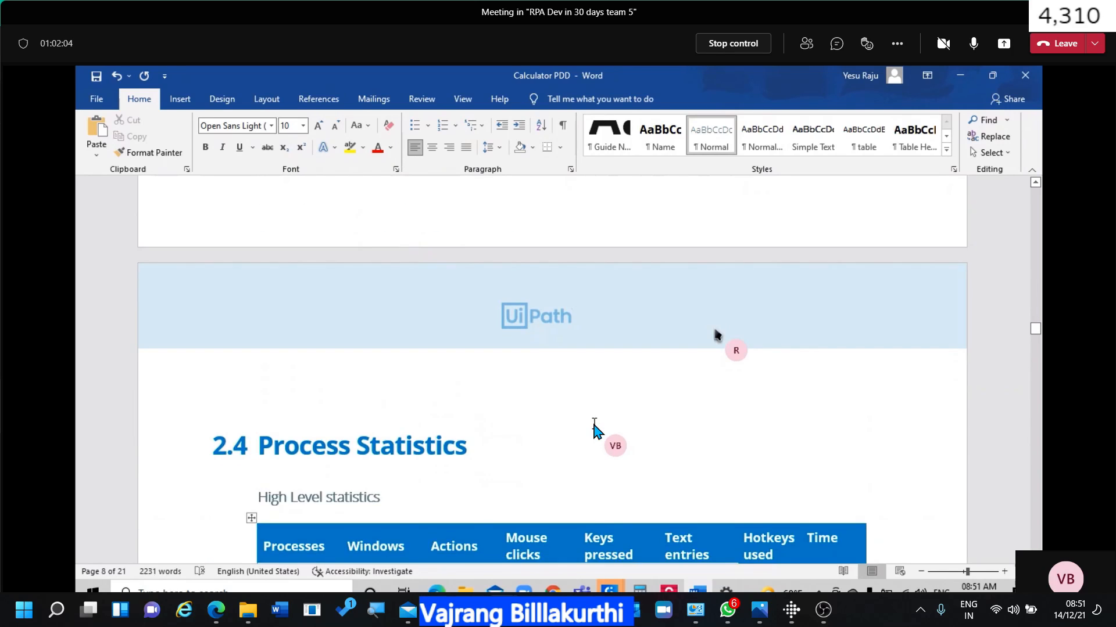
{"action": "scroll", "coordinate": [596, 430], "scroll_direction": "down", "scroll_amount": 5}
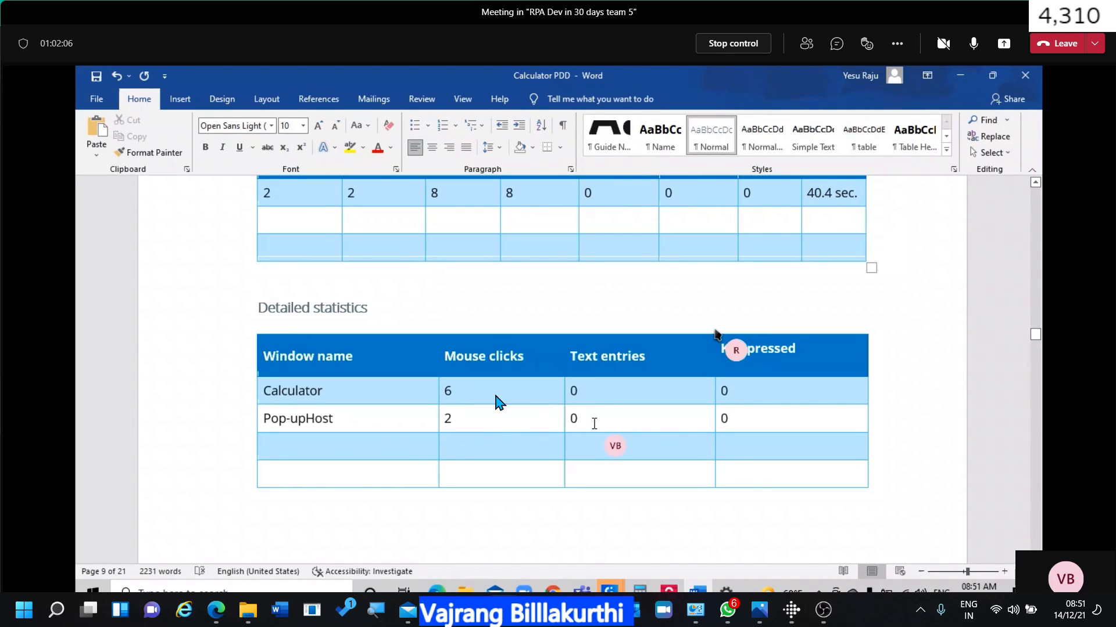